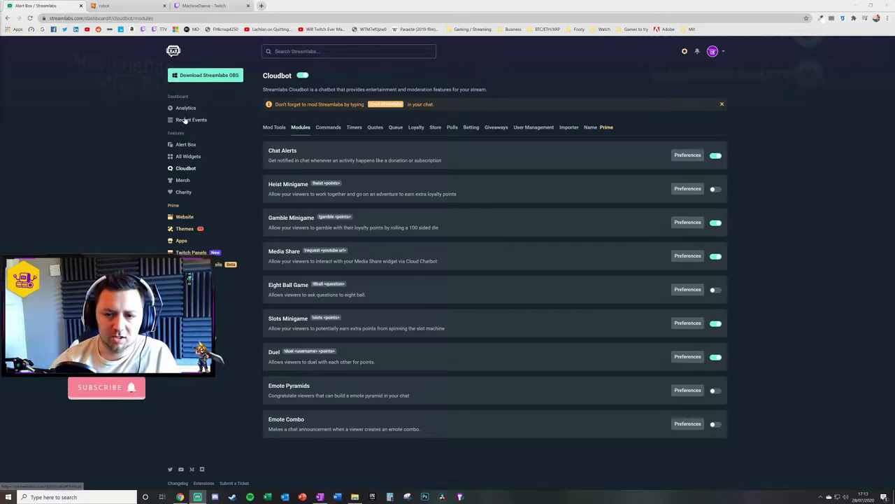
Examine the Cloudbot modules list, focusing on the Gamble Minigame's description and its !gamble <points> chat command
drag(263, 75, 289, 85)
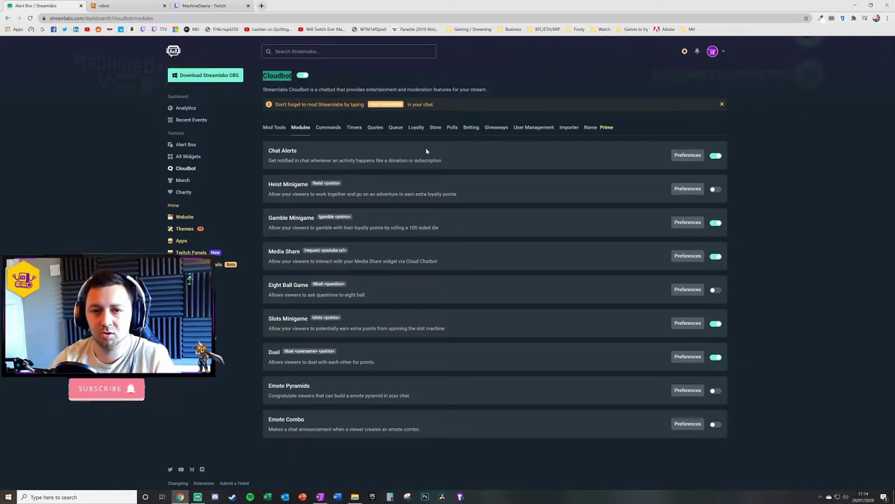
click(299, 149)
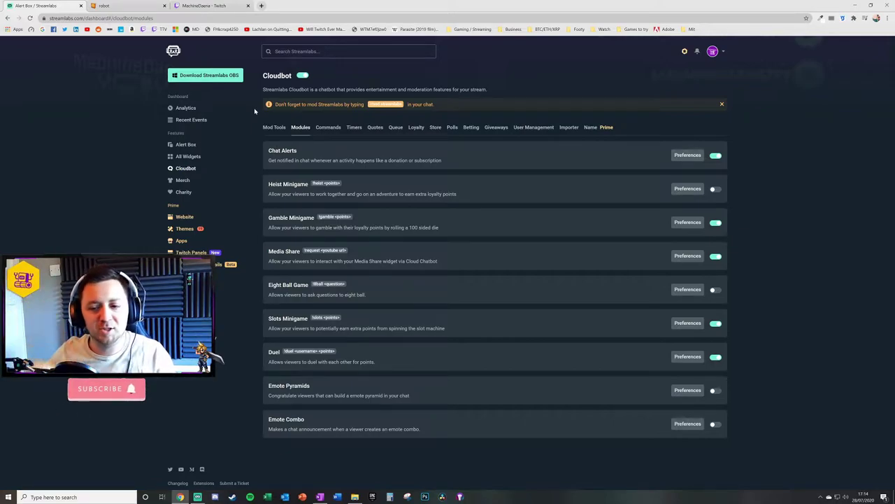
drag(269, 217, 315, 219)
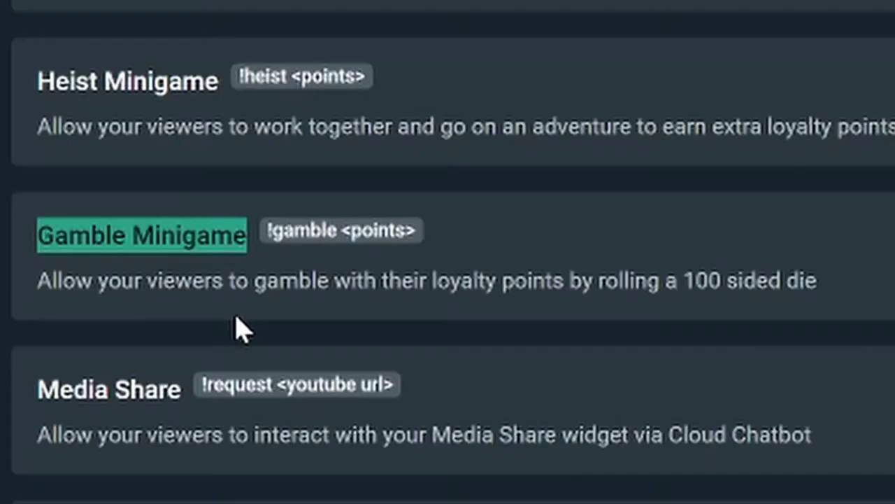
click(312, 237)
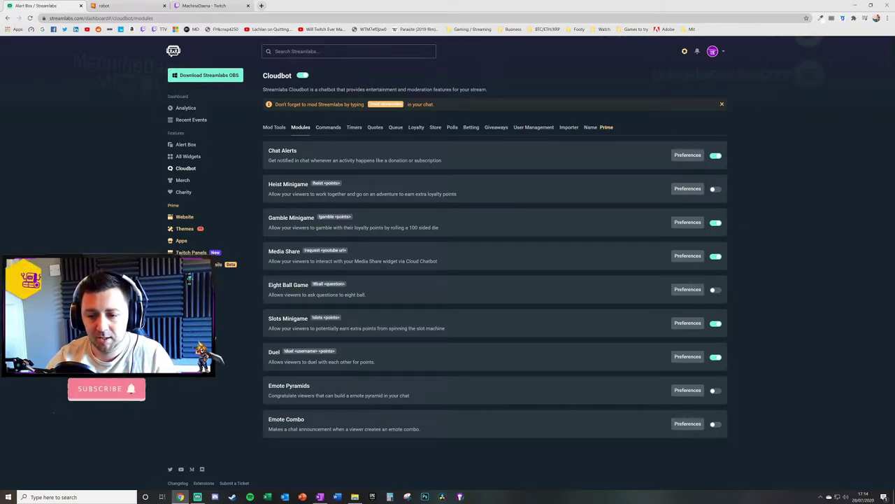
drag(440, 228, 313, 217)
click(476, 254)
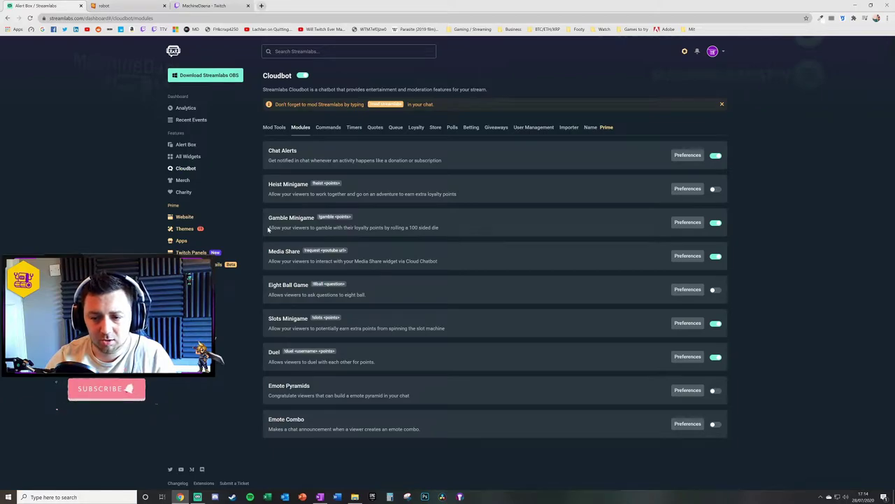
drag(267, 231, 341, 234)
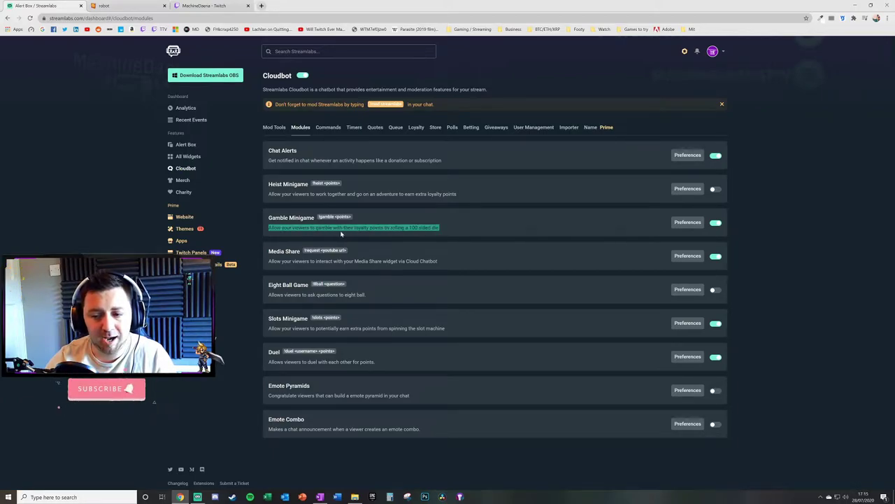
double_click(361, 227)
double_click(377, 227)
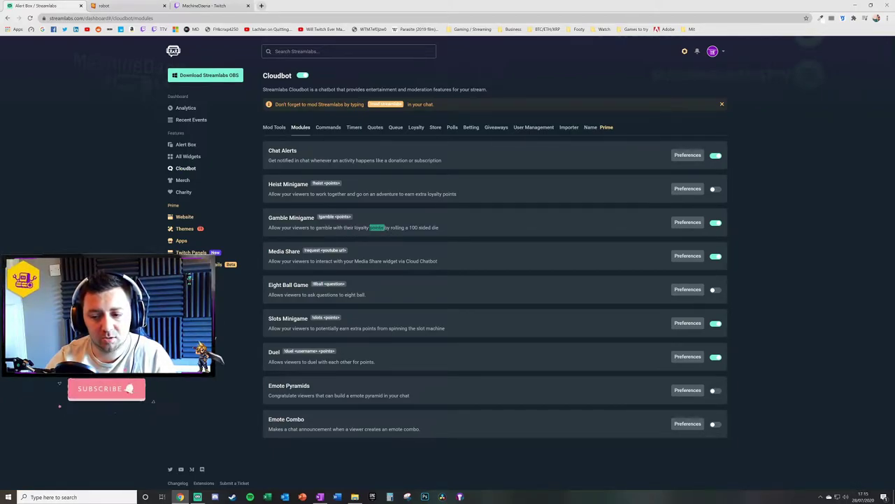
drag(411, 228, 448, 226)
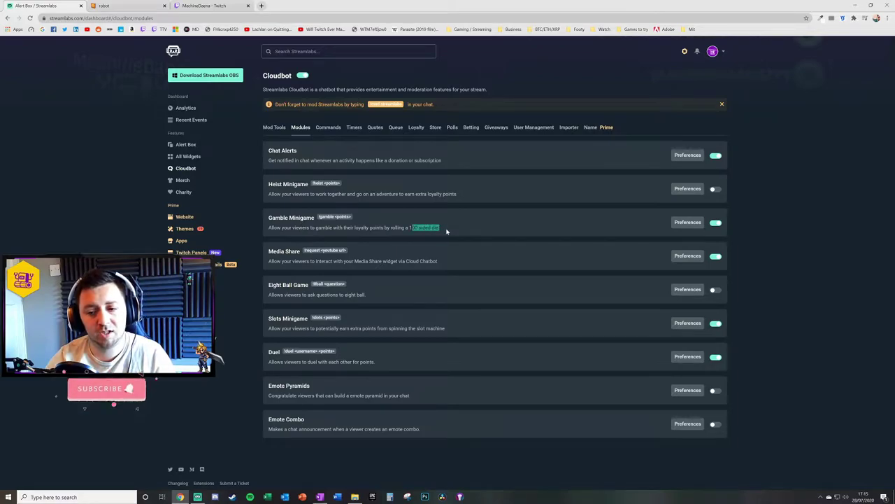
click(434, 240)
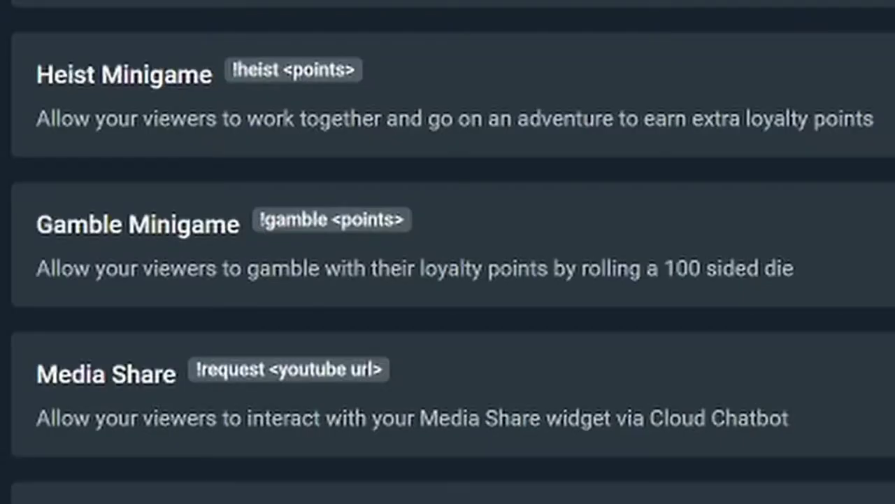
drag(331, 219, 424, 236)
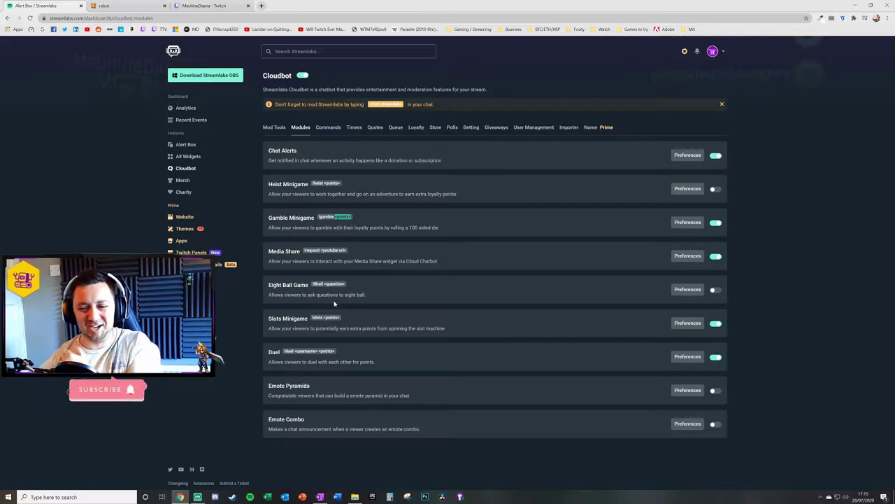
drag(269, 218, 313, 218)
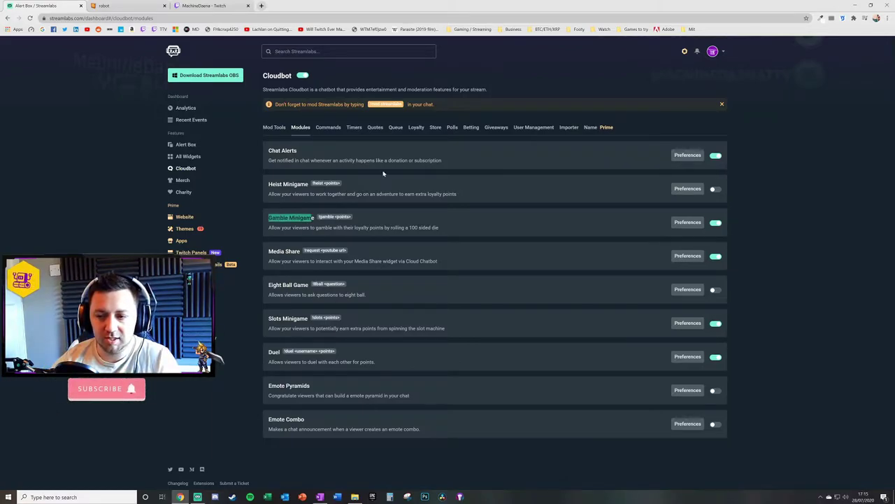
Open the Cloudbot loyalty settings and review the loyalty name, interval and payouts to live and active users
click(416, 130)
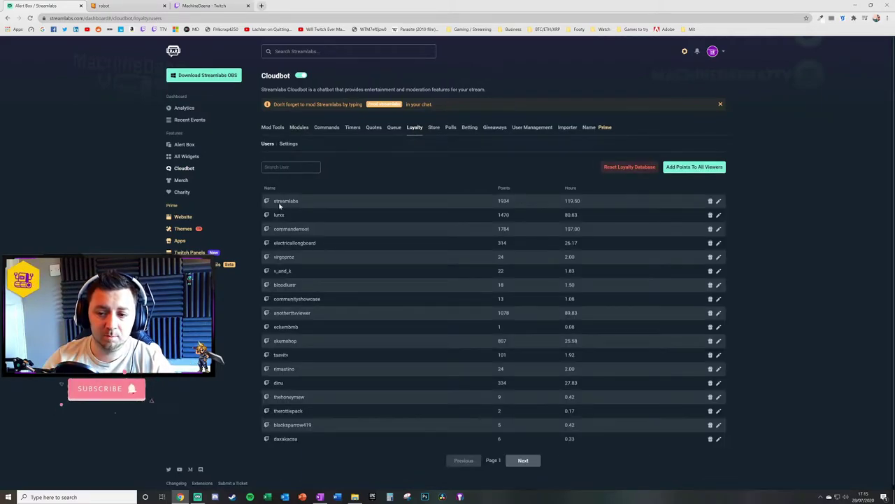
click(288, 143)
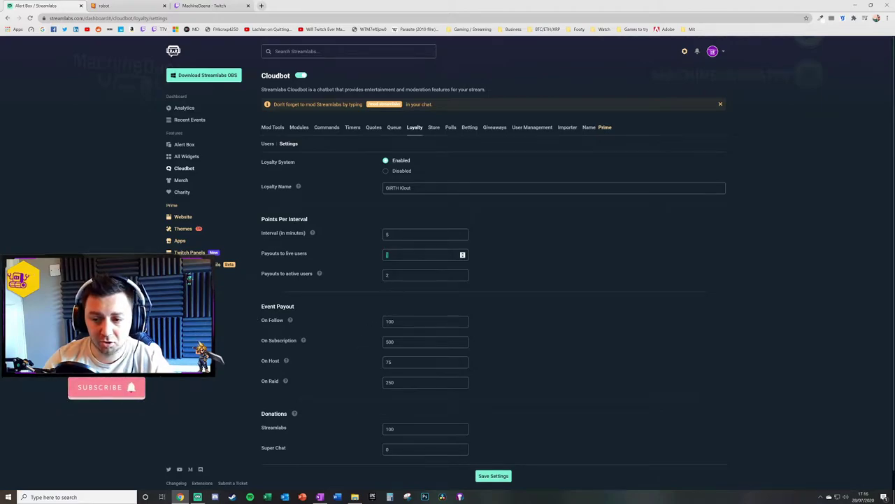
key(shift+Tab)
key(shift+Tab)
key(End)
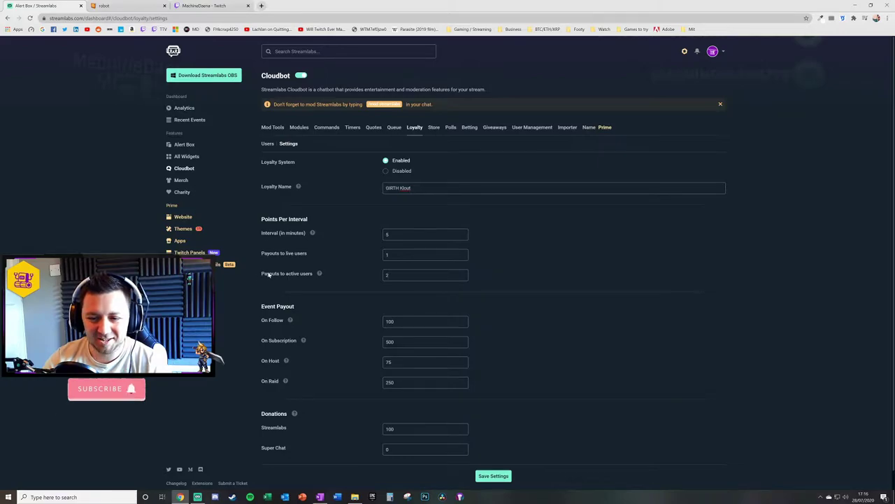
key(Tab)
key(Tab)
key(Tab)
mouse_move(320, 274)
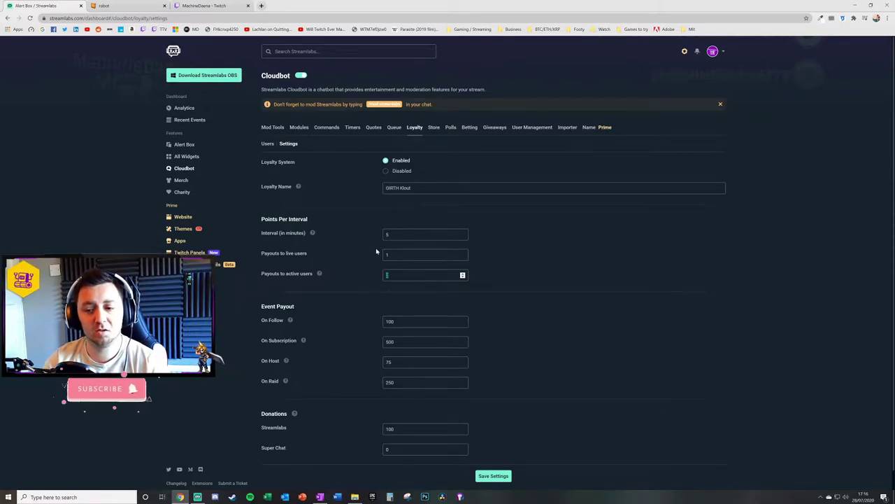
key(shift+Tab)
key(shift+Tab)
key(shift+Tab)
key(End)
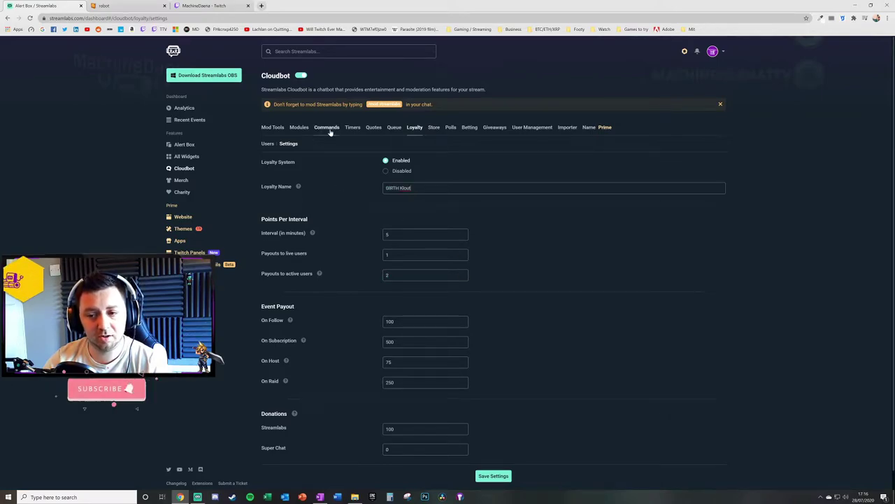
Open the Gamble Minigame preferences from the Cloudbot modules and review the minimum and maximum gamble amounts
click(297, 128)
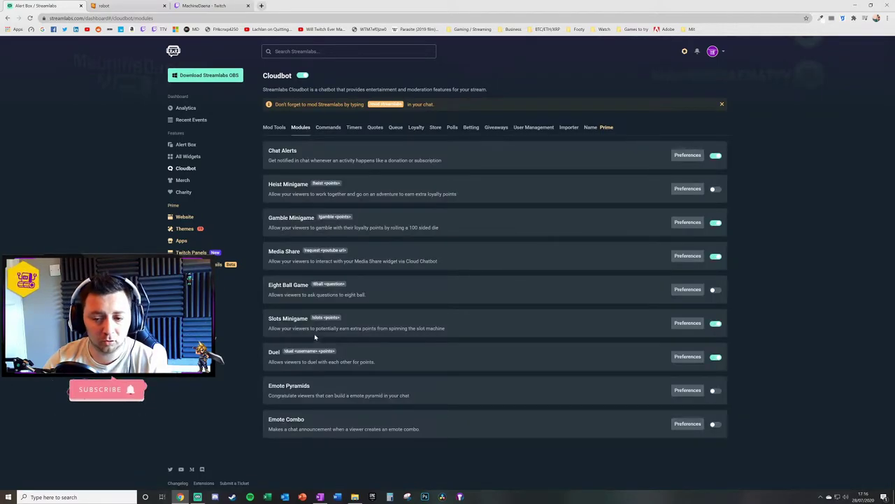
click(336, 223)
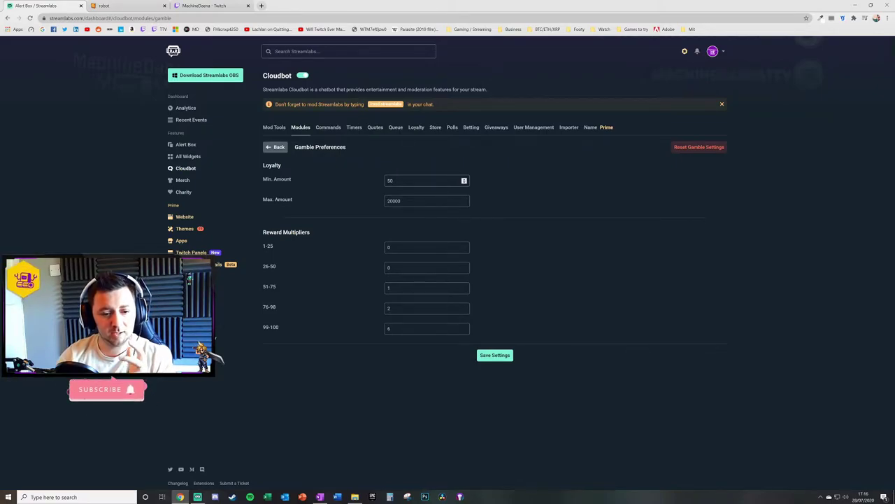
drag(406, 181, 365, 187)
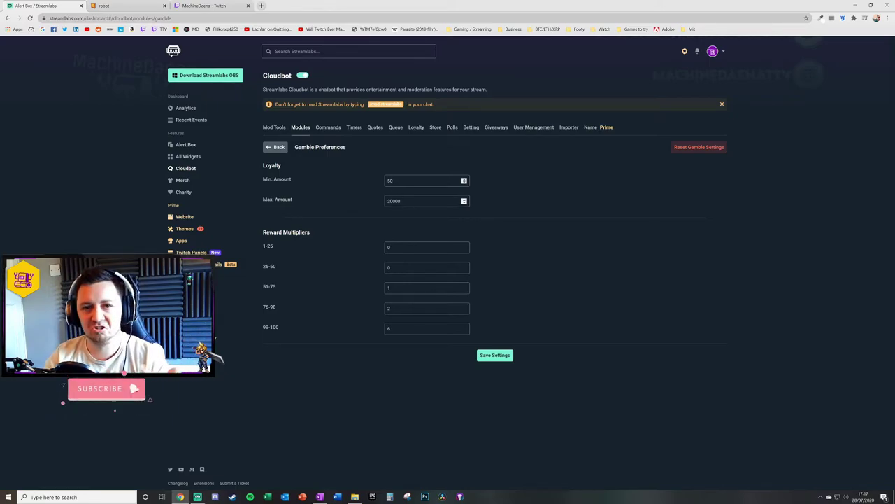
click(412, 201)
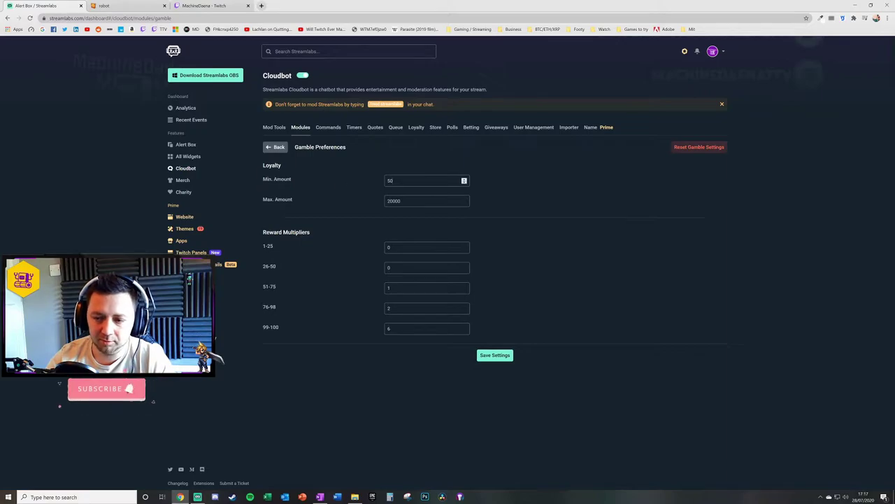
text(50)
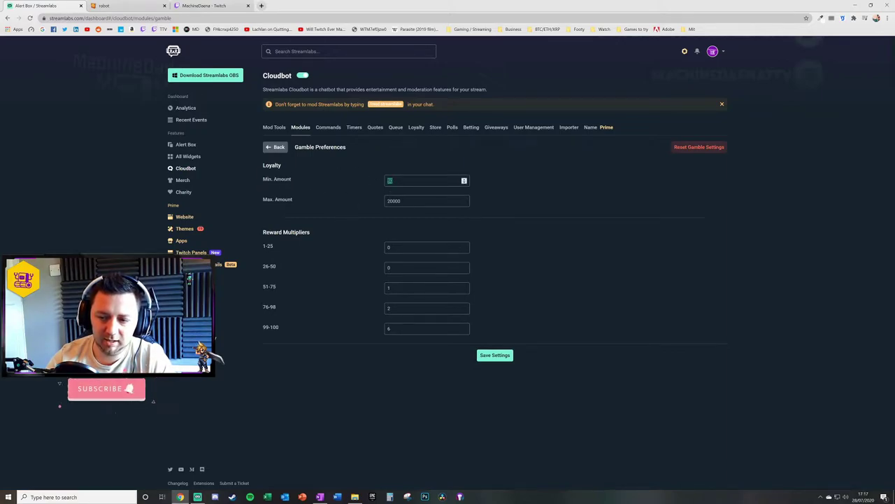
click(362, 189)
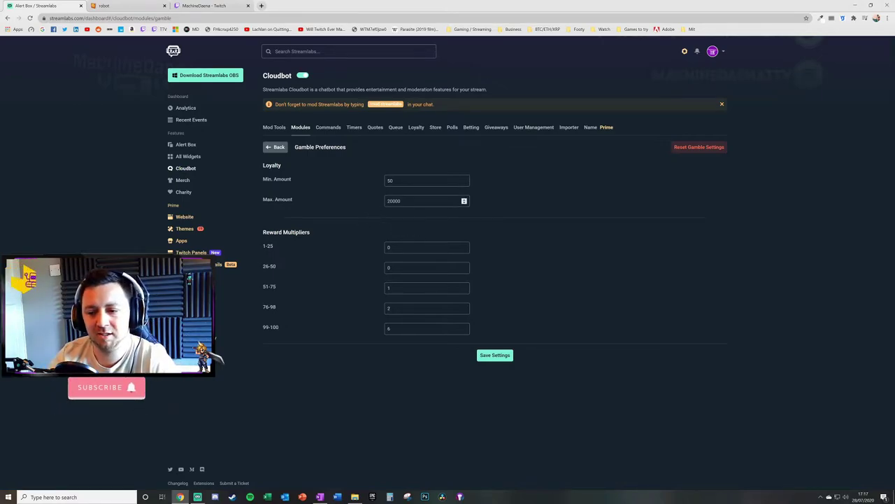
drag(398, 180, 344, 180)
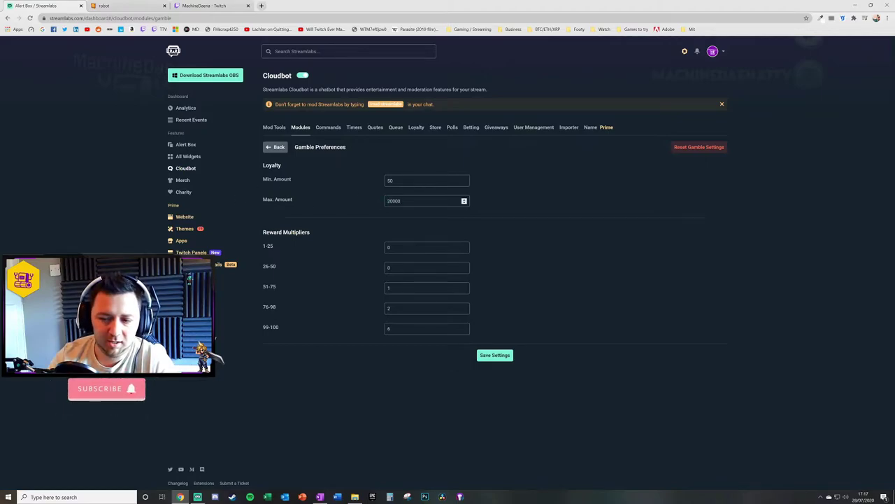
drag(400, 201, 359, 203)
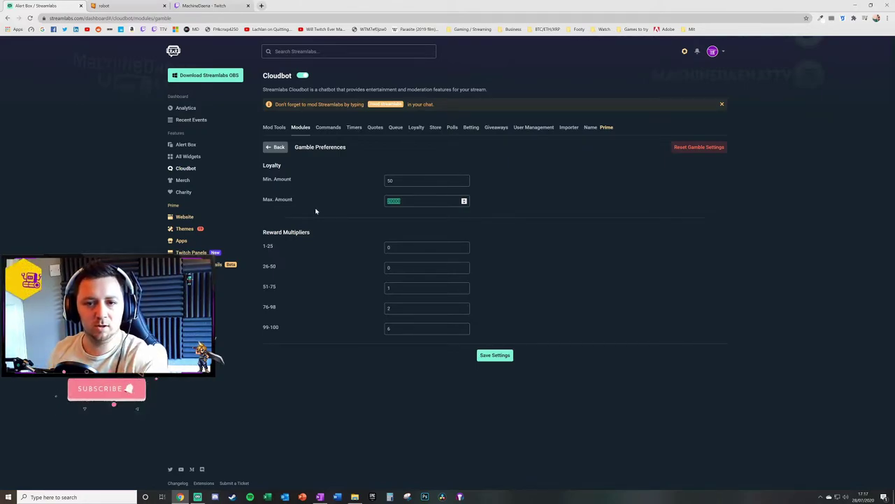
text(20000)
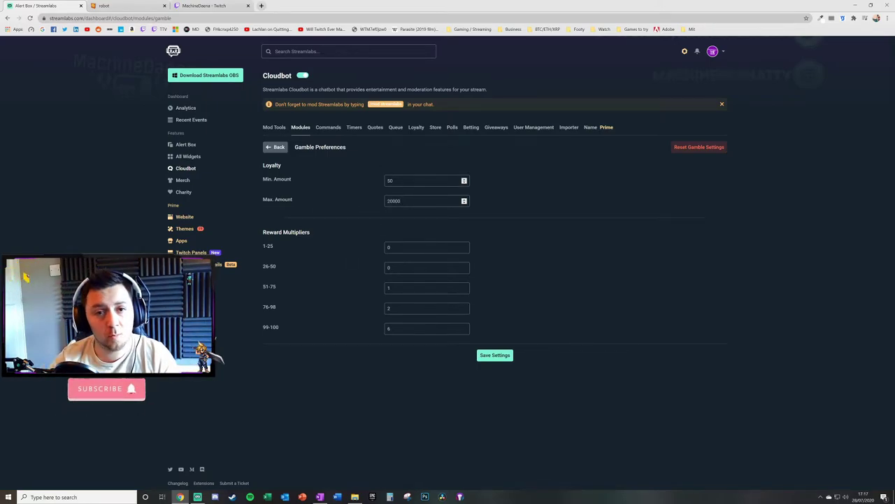
key(ctrl+a)
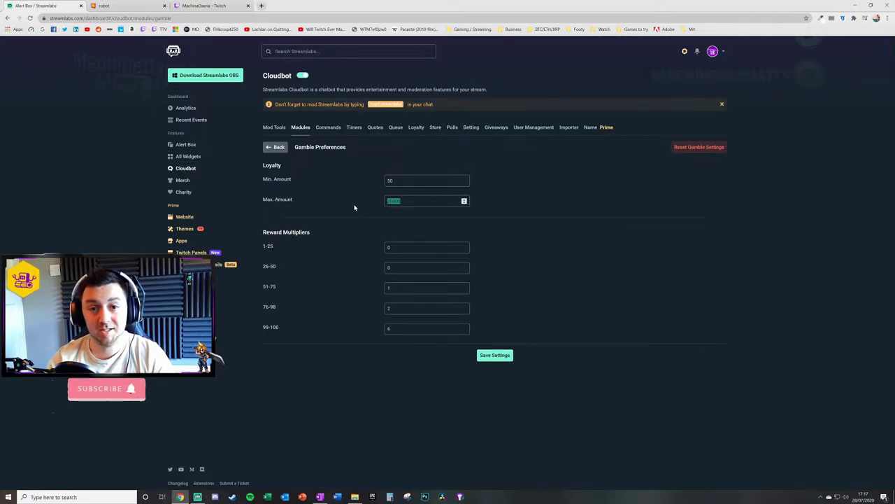
click(352, 189)
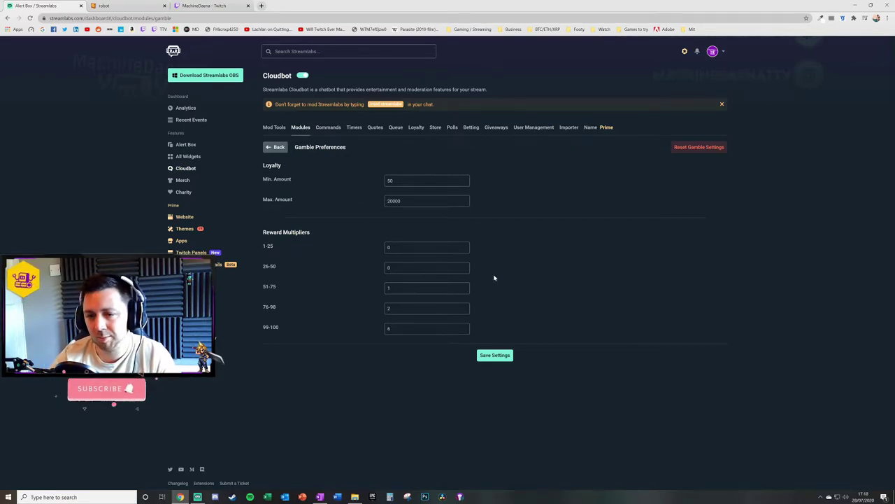
Examine the roll ranges listed under the gamble reward multipliers, from 1-25 up to 99-100
triple_click(324, 239)
click(294, 343)
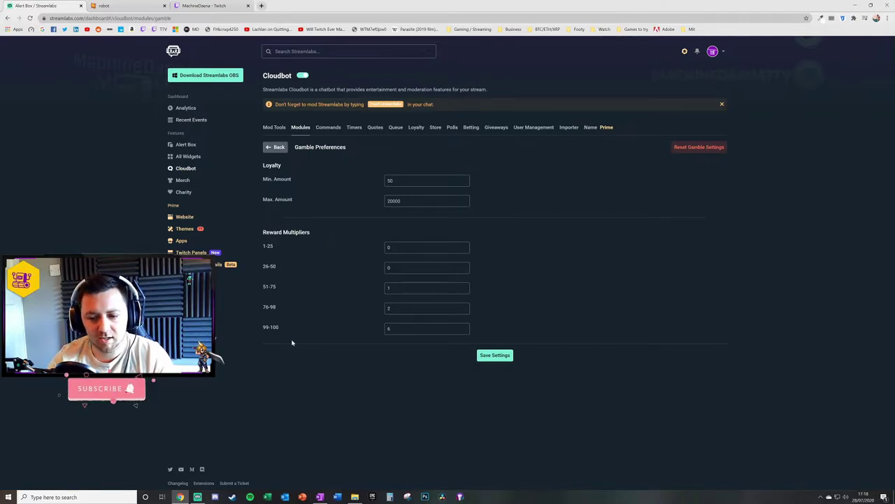
triple_click(264, 245)
click(279, 249)
triple_click(269, 248)
click(263, 248)
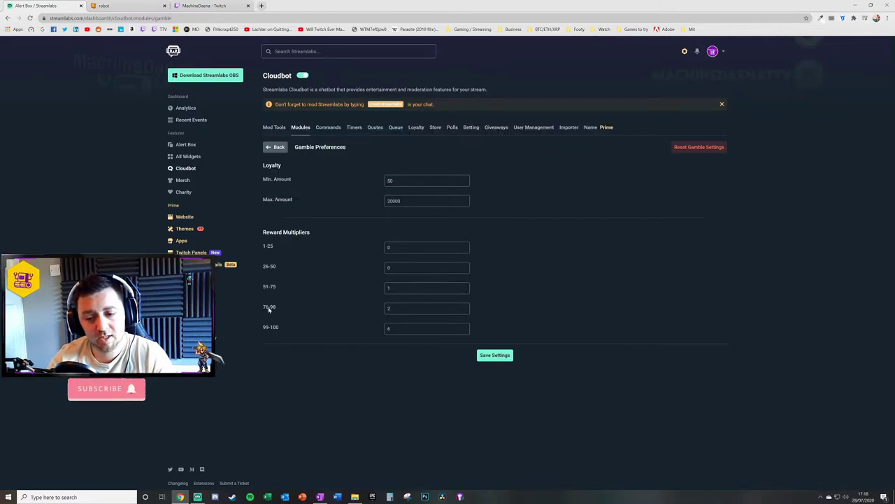
triple_click(266, 329)
click(375, 330)
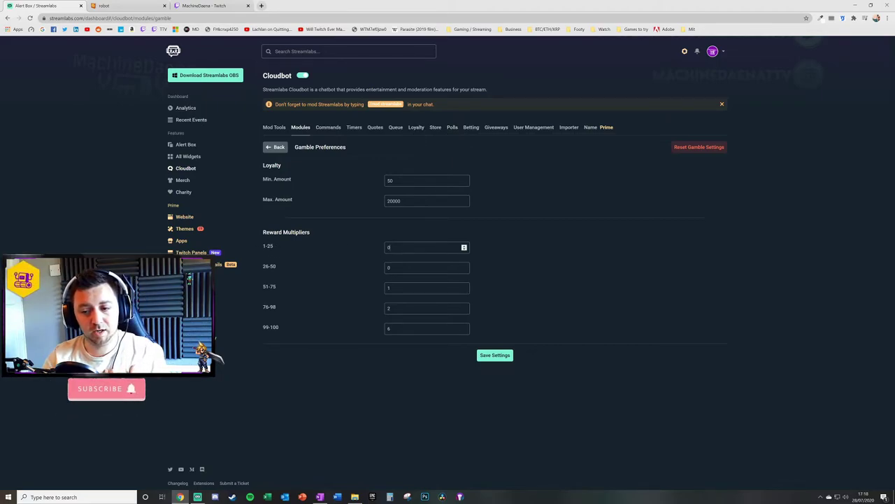
Check the reward multiplier assigned to each gamble roll range, going from the lowest range to the highest
key(ctrl+a)
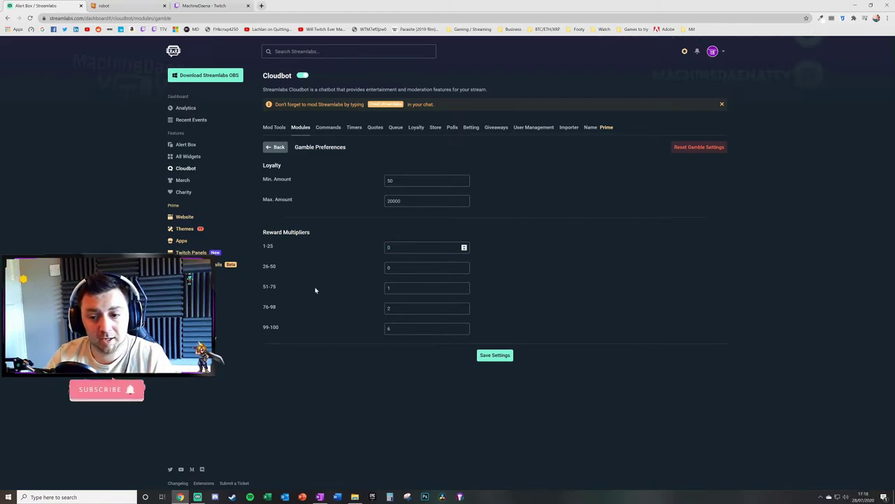
click(265, 268)
click(427, 267)
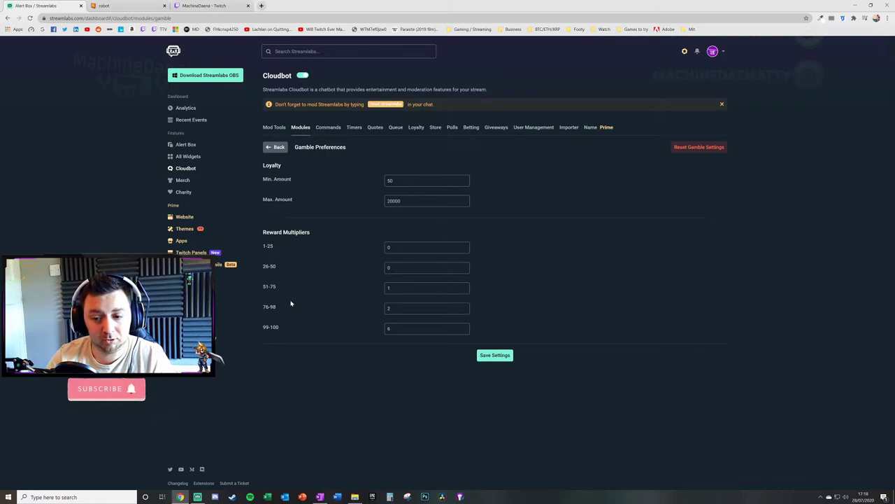
triple_click(266, 287)
click(268, 286)
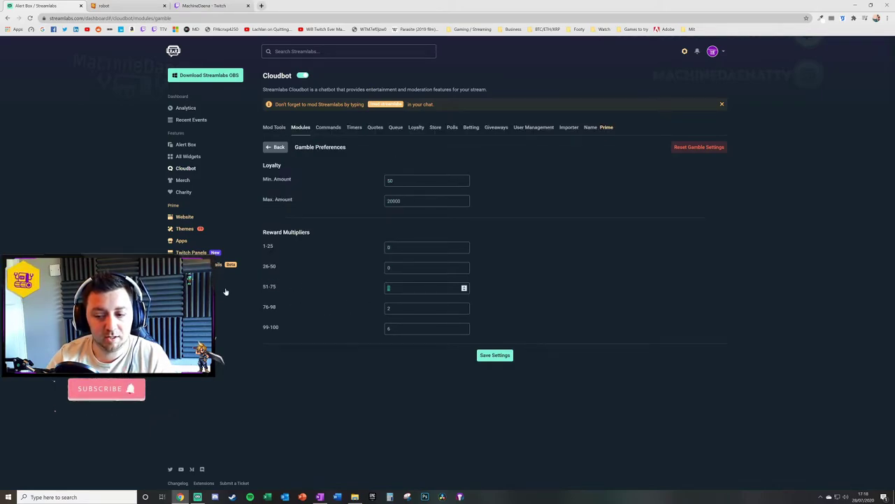
triple_click(272, 310)
click(277, 309)
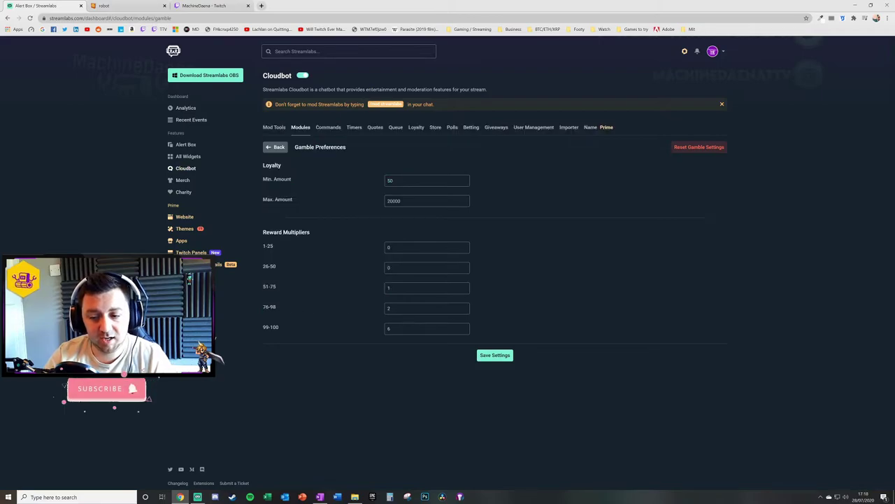
triple_click(271, 326)
click(276, 326)
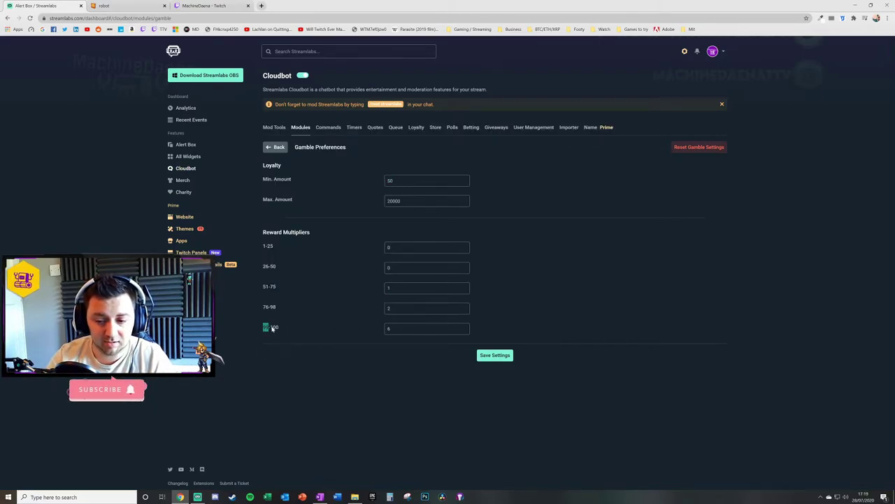
Leave the gamble preferences, switch to the Twitch channel page and send "!gamble 100" in the stream chat
key(ctrl+a)
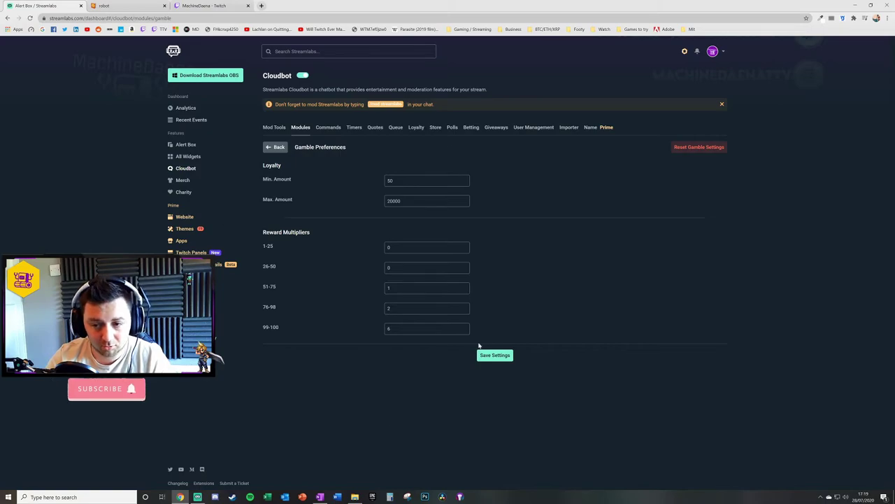
click(275, 147)
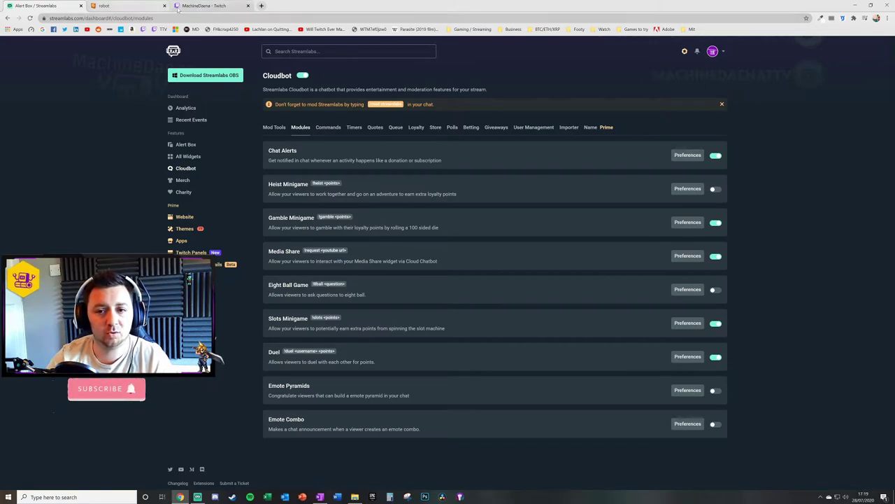
click(199, 6)
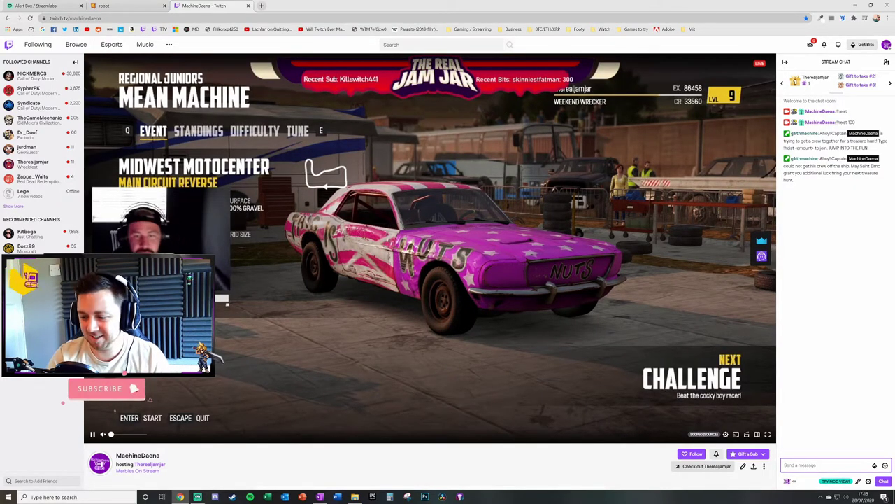
text(!plmble)
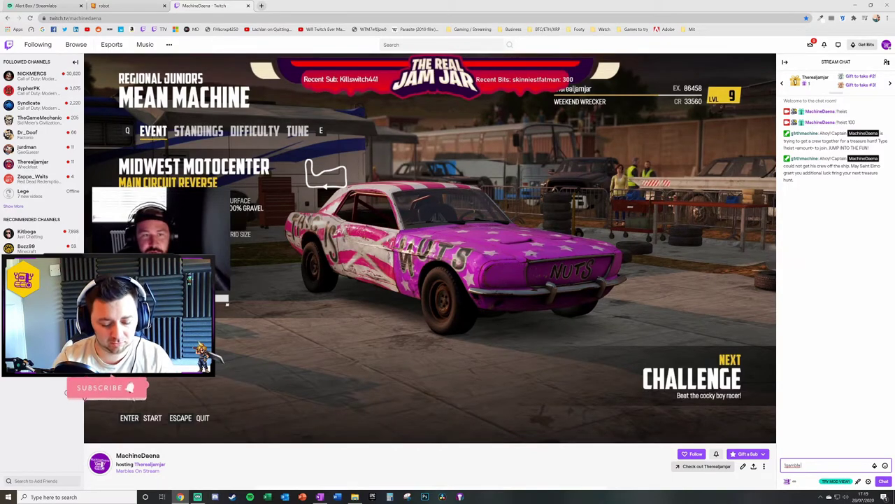
text( 100)
key(Return)
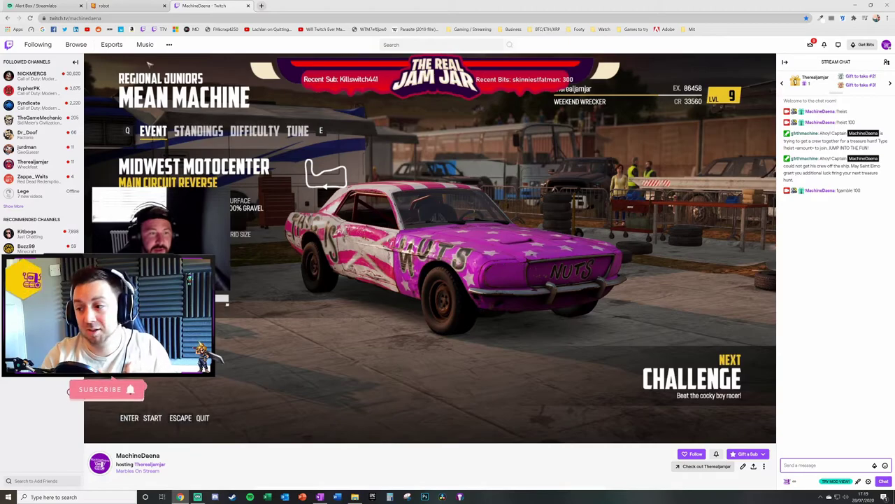
click(847, 200)
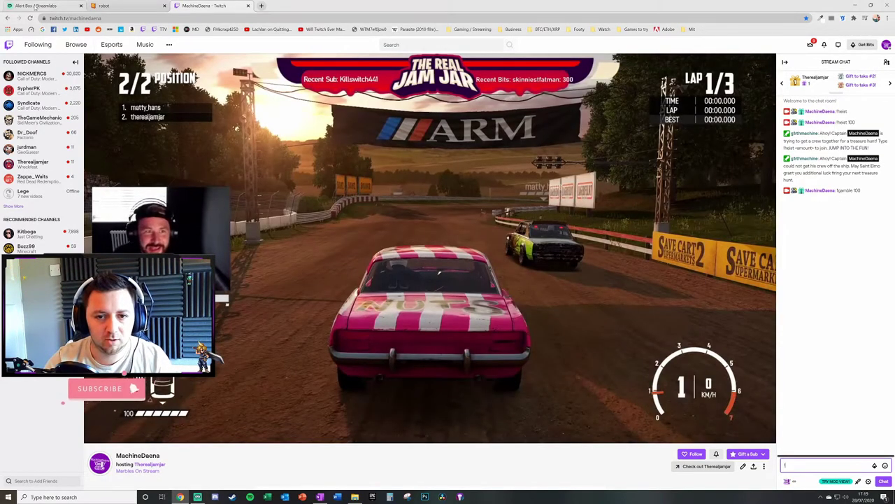
Return to Streamlabs and look up the streamer's own username in the Cloudbot loyalty users list to check its points
key(ctrl+1)
click(416, 129)
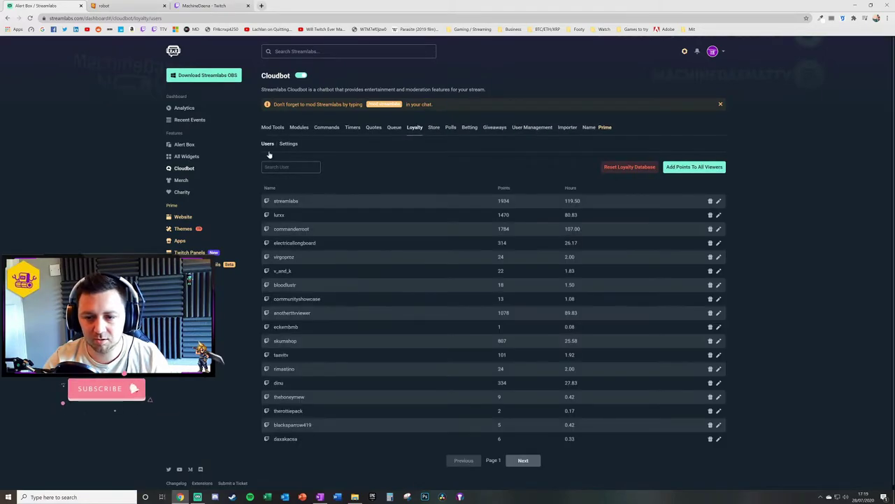
text(machinedaena)
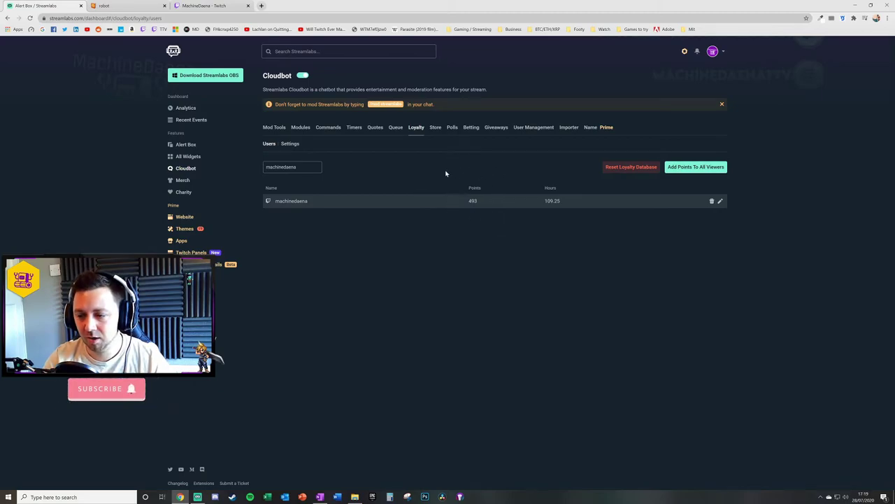
Switch to the Twitch channel page and request the loyalty points balance by sending "!gk" in chat
click(203, 6)
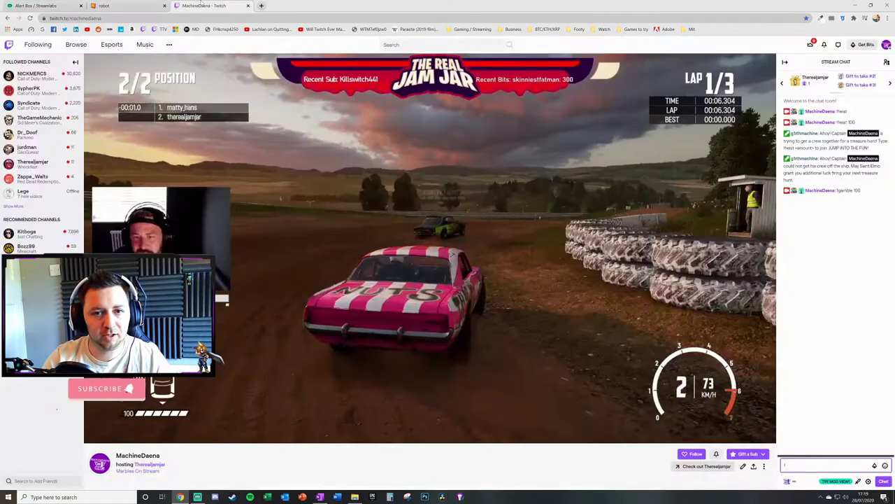
text(!)
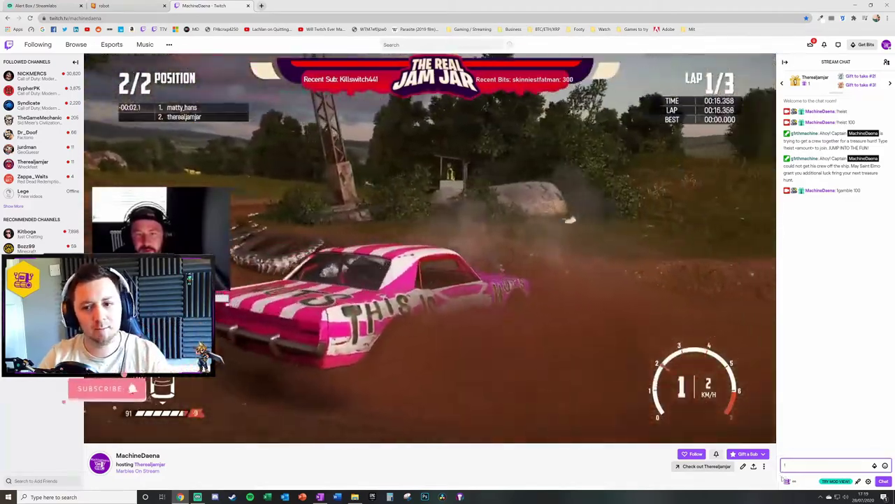
text(g)
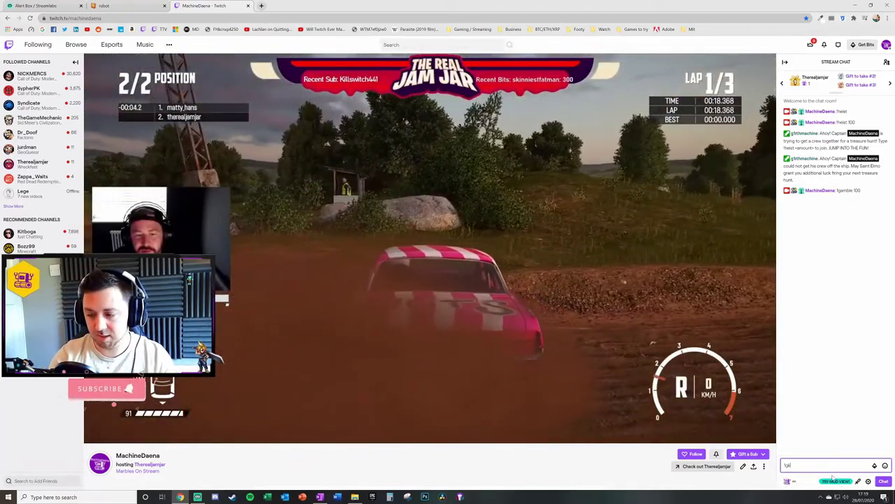
text(k)
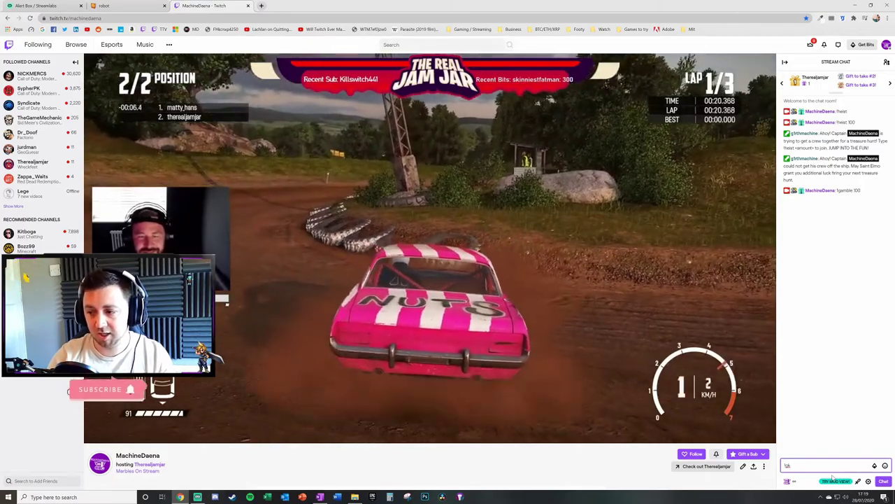
key(Return)
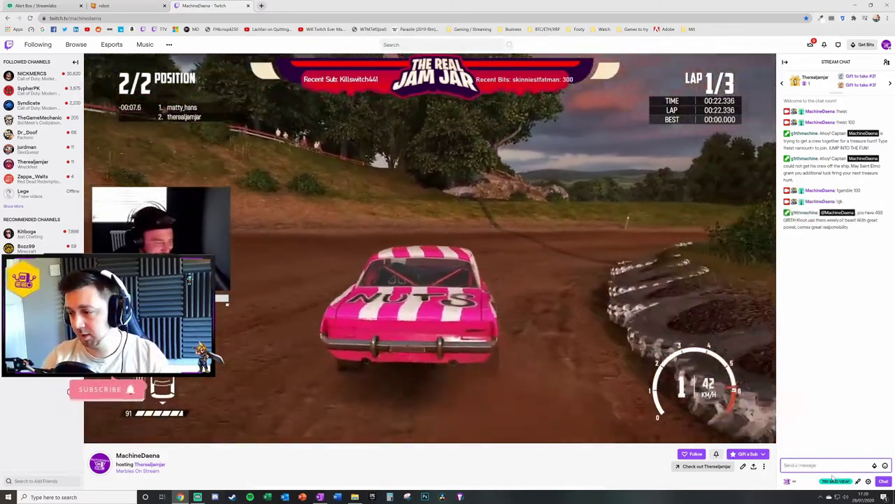
drag(876, 212, 886, 215)
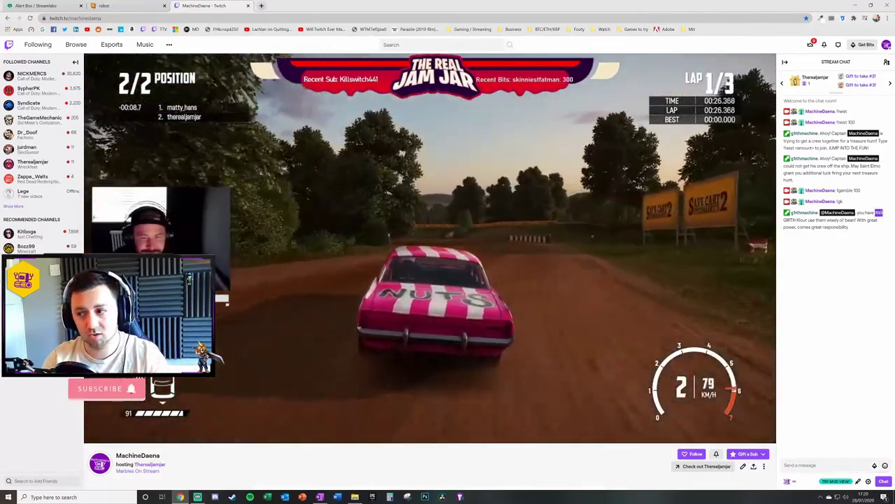
click(865, 227)
Gamble 100 loyalty points by sending "!gamble 100" in the Twitch stream chat again
click(822, 461)
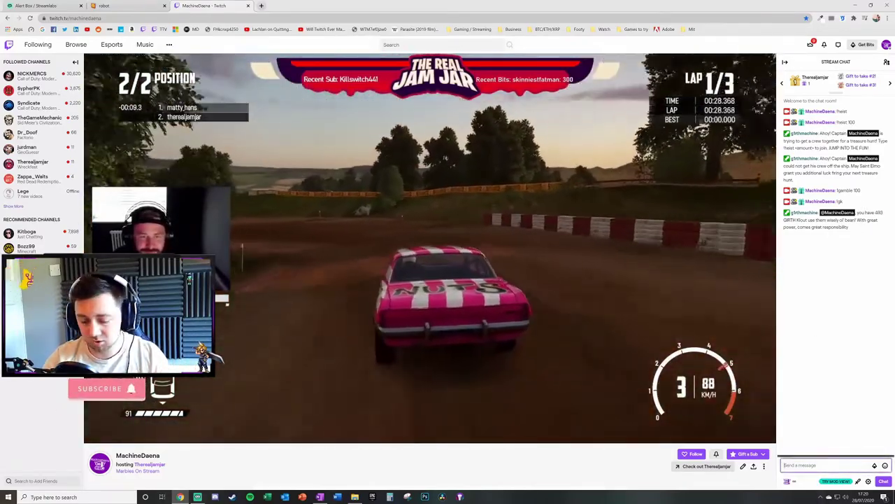
text(!gamble 100)
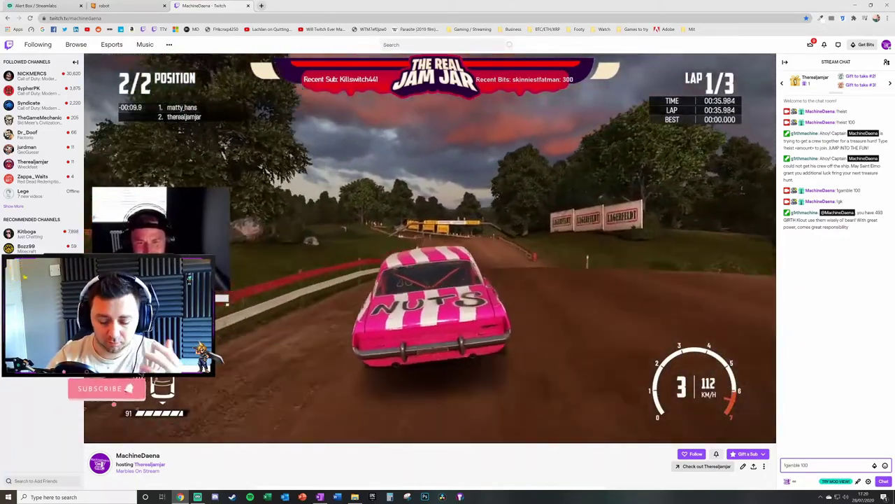
key(Return)
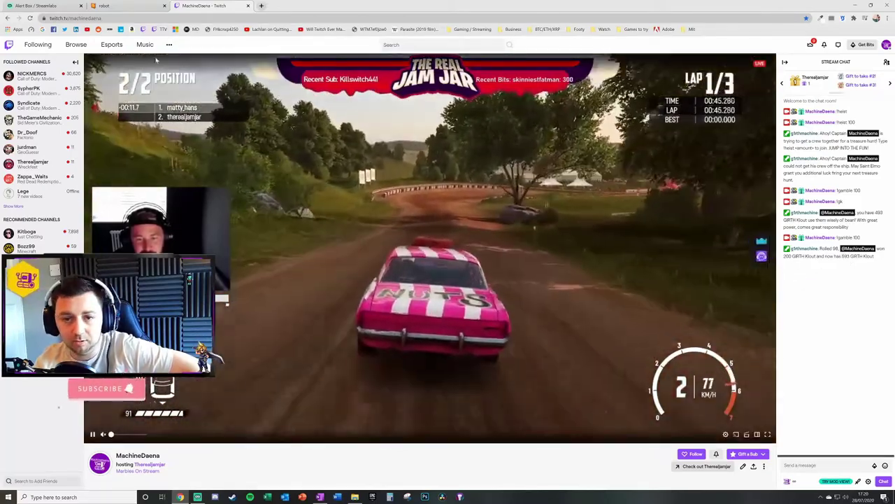
Compare the roll with the reward multipliers in the Streamlabs gamble preferences, and review the gamble messages in Twitch chat
key(ctrl+1)
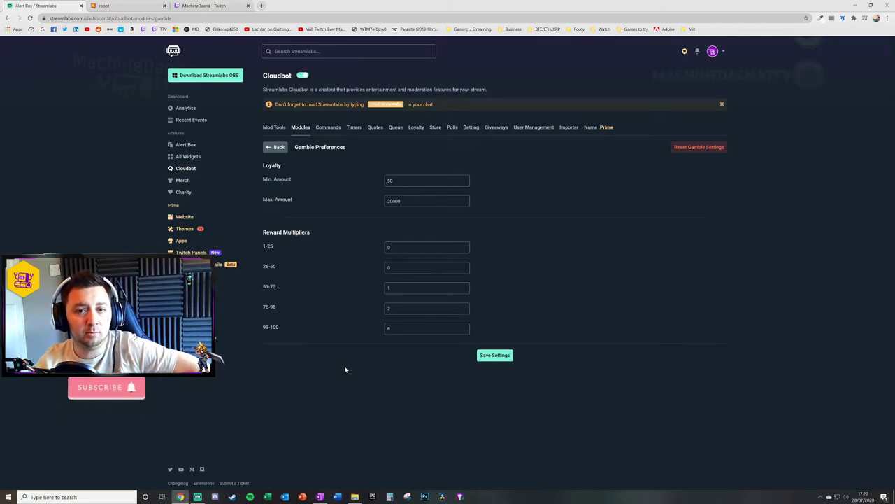
key(ctrl+3)
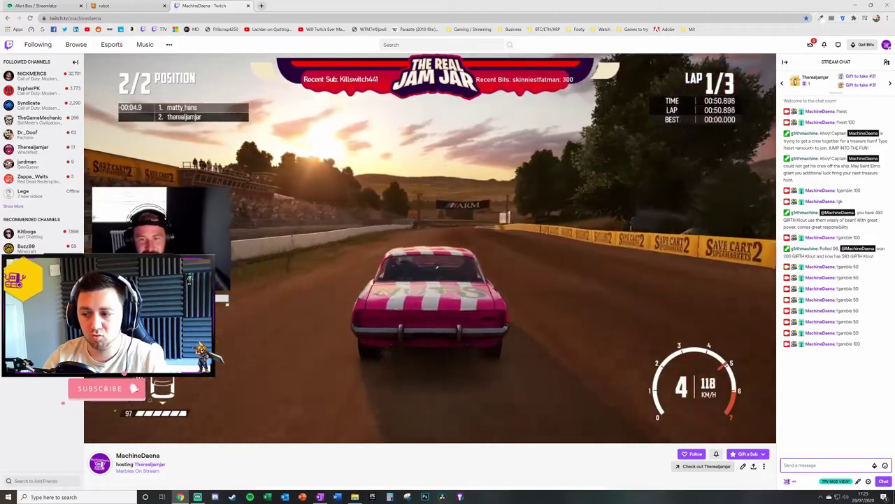
drag(852, 288, 838, 289)
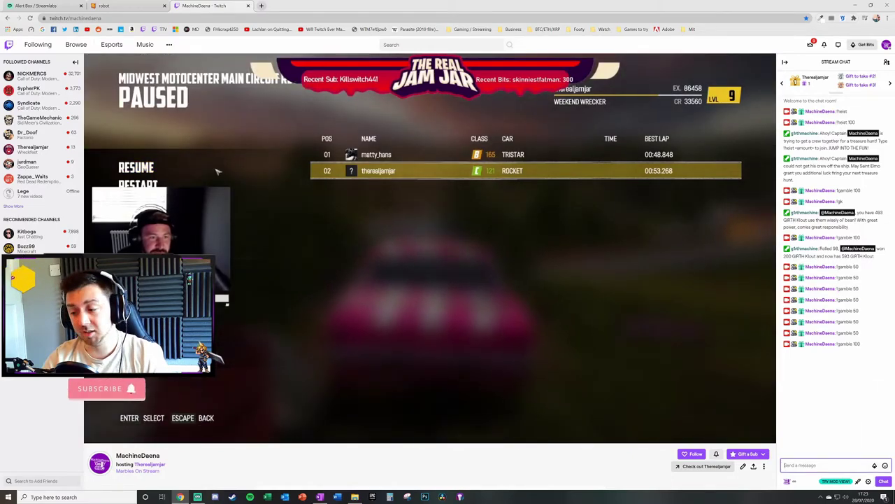
click(832, 464)
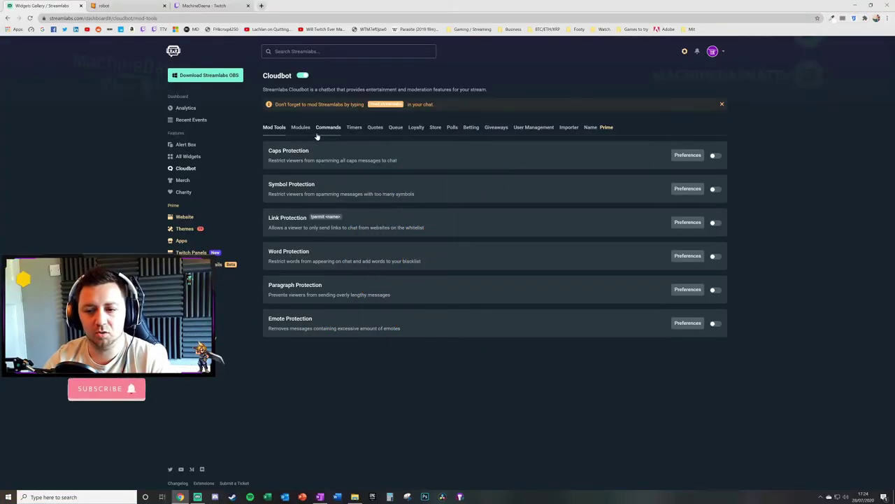
Open the default commands of Cloudbot in Streamlabs and locate the !gamble command in the Gamble section
click(308, 128)
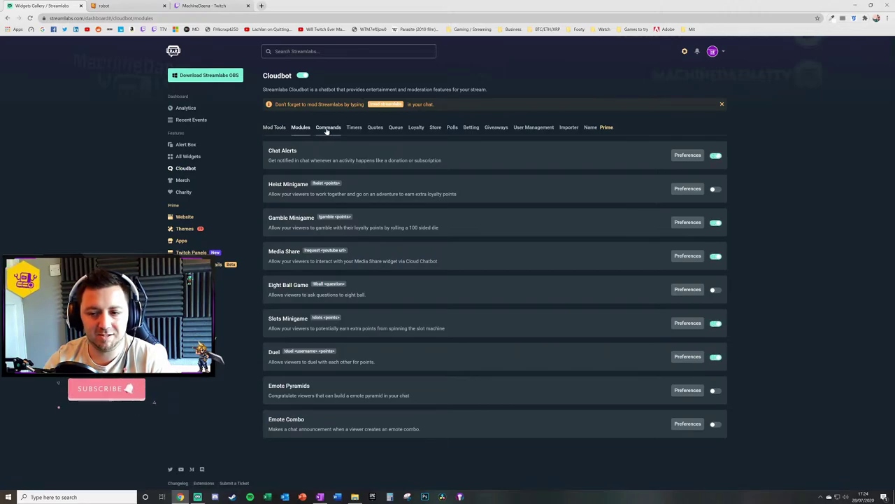
click(326, 131)
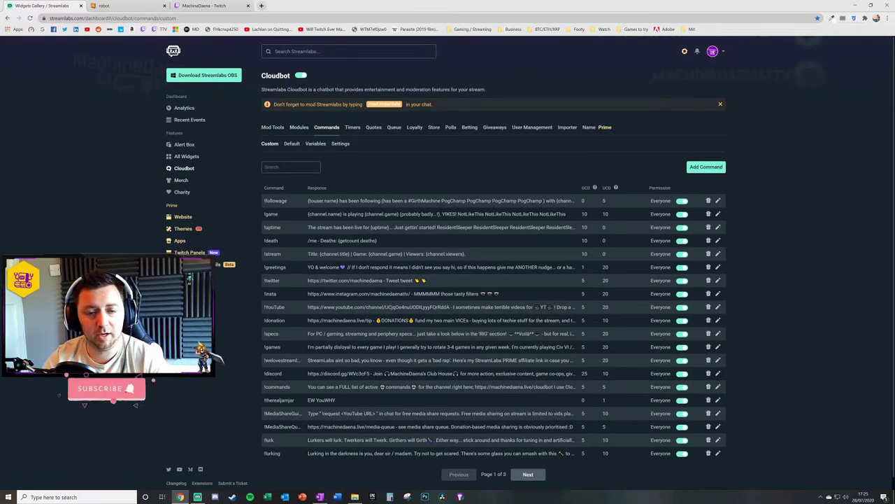
click(291, 144)
scroll(310, 273, down, 3)
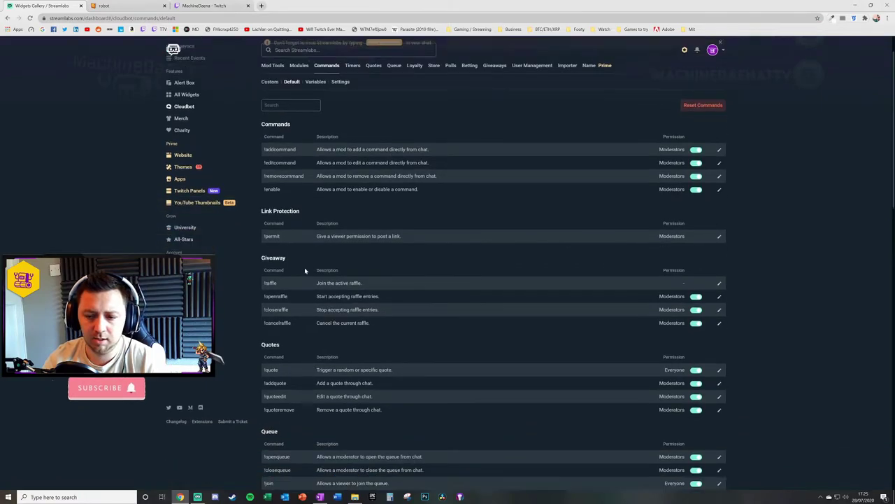
scroll(286, 249, down, 8)
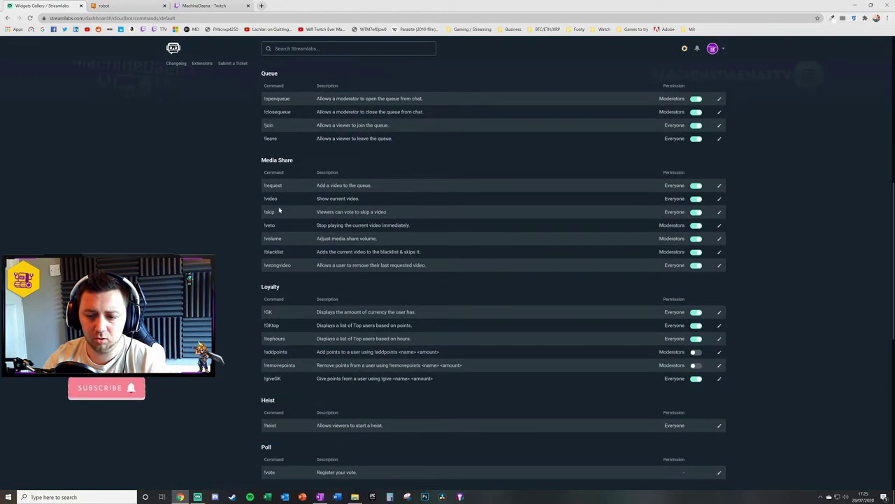
scroll(275, 223, down, 3)
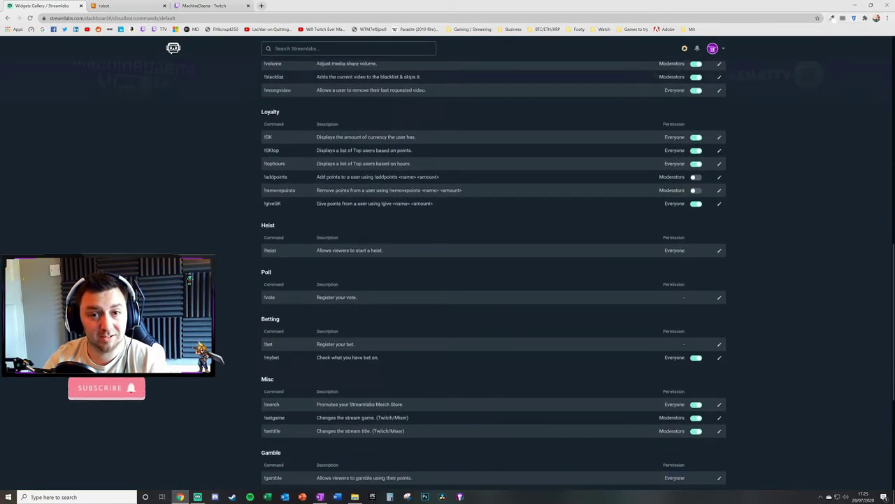
scroll(277, 262, down, 2)
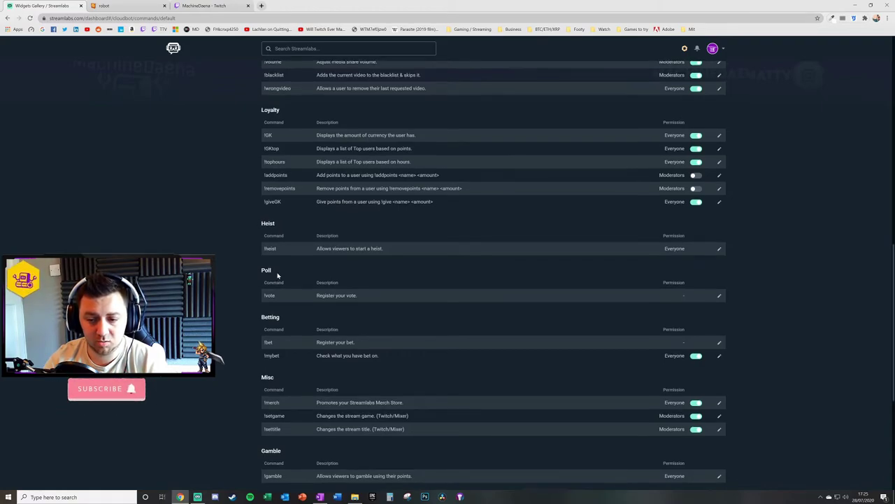
scroll(288, 261, down, 3)
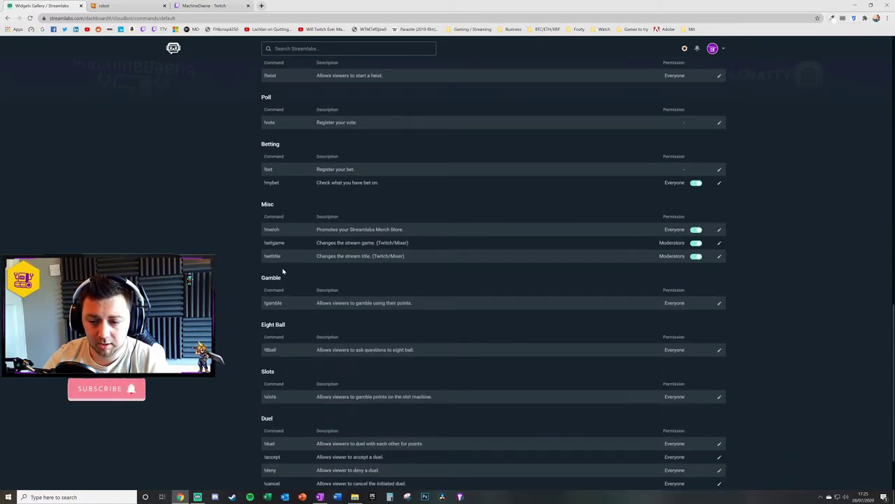
scroll(286, 272, down, 2)
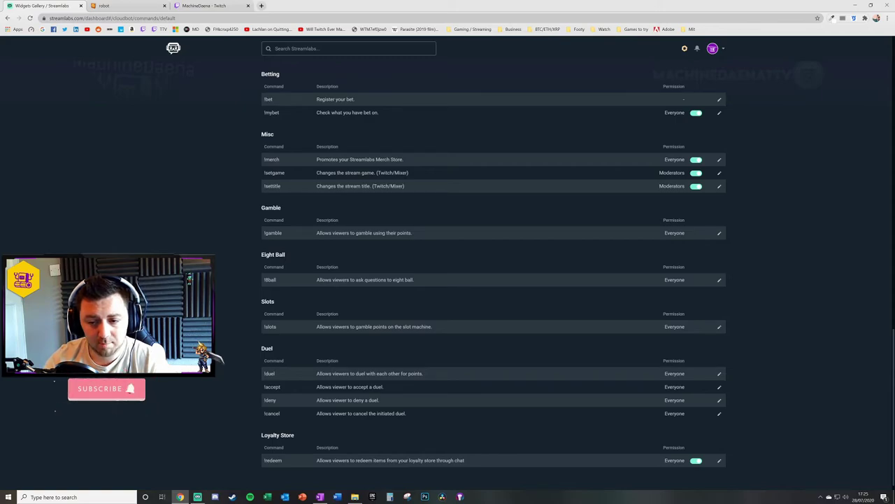
click(273, 240)
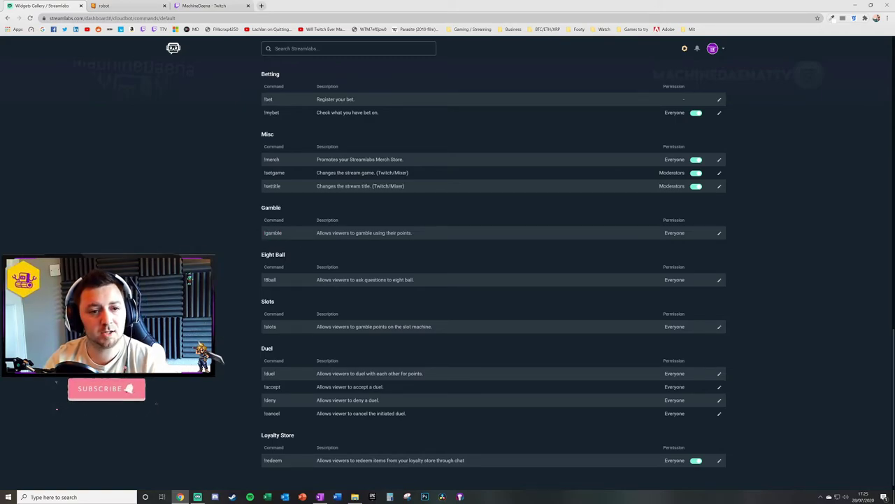
click(285, 239)
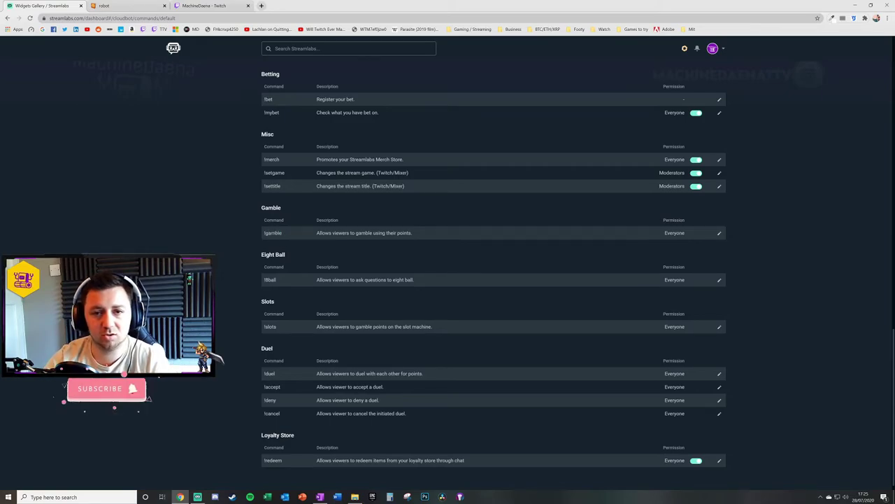
double_click(286, 238)
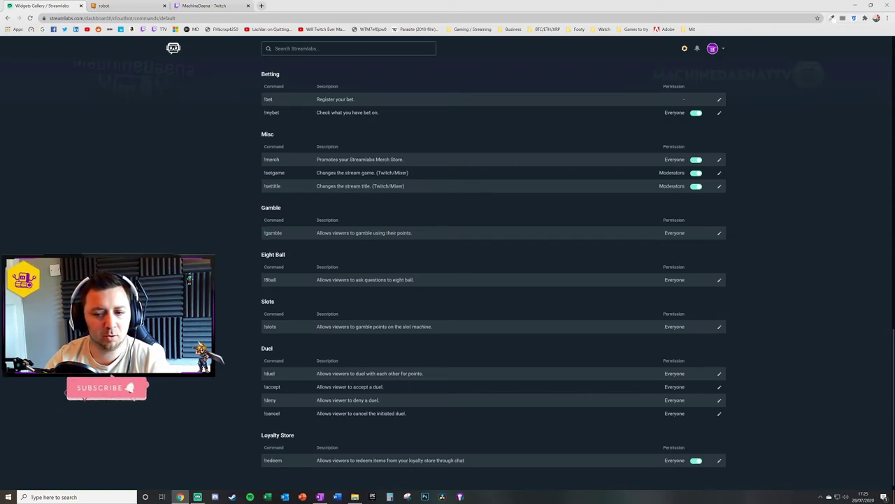
Open the !gamble default command for editing and review its responses and the available permission levels
click(720, 234)
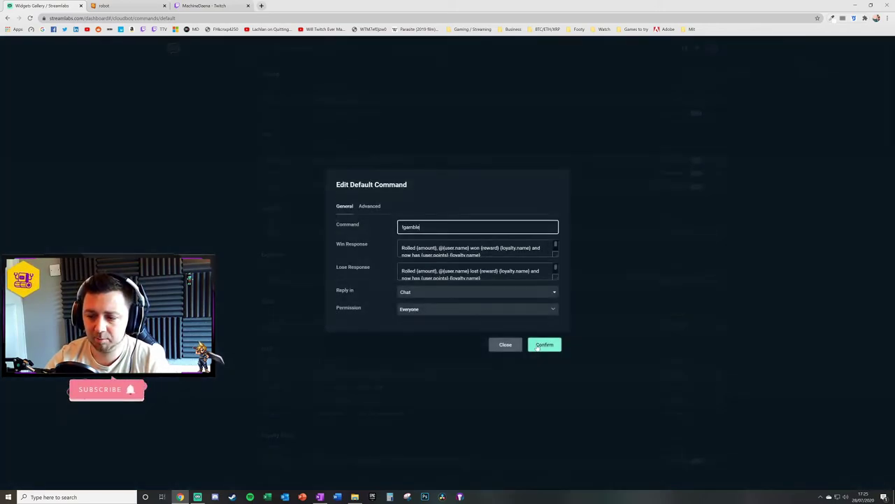
click(445, 313)
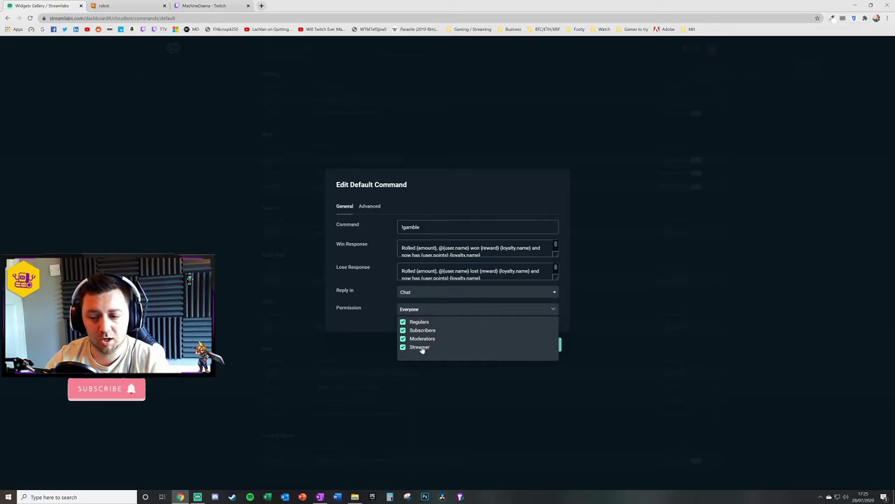
click(413, 308)
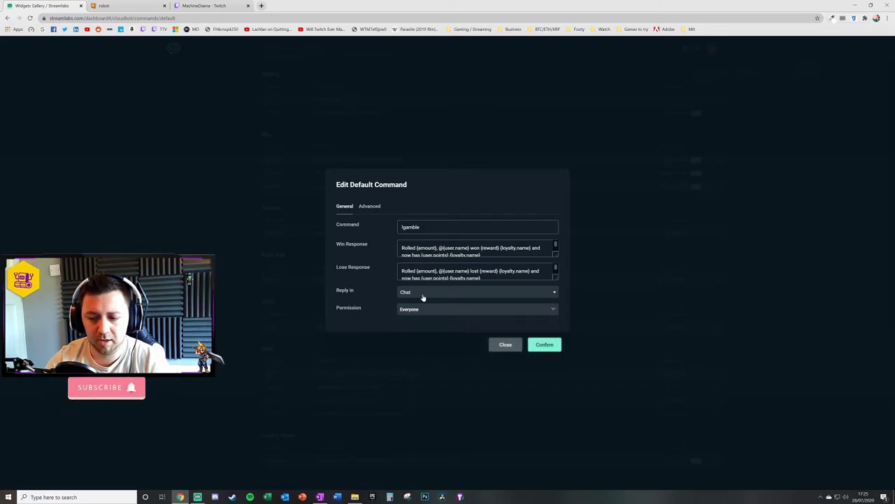
Check the reply location options of the !gamble command, and set its user cooldown to 60 in the advanced settings
click(412, 293)
click(375, 326)
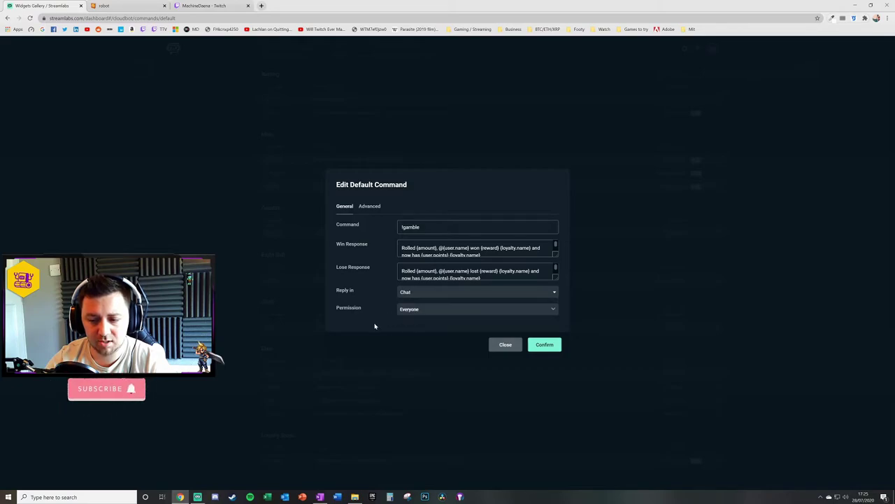
click(369, 206)
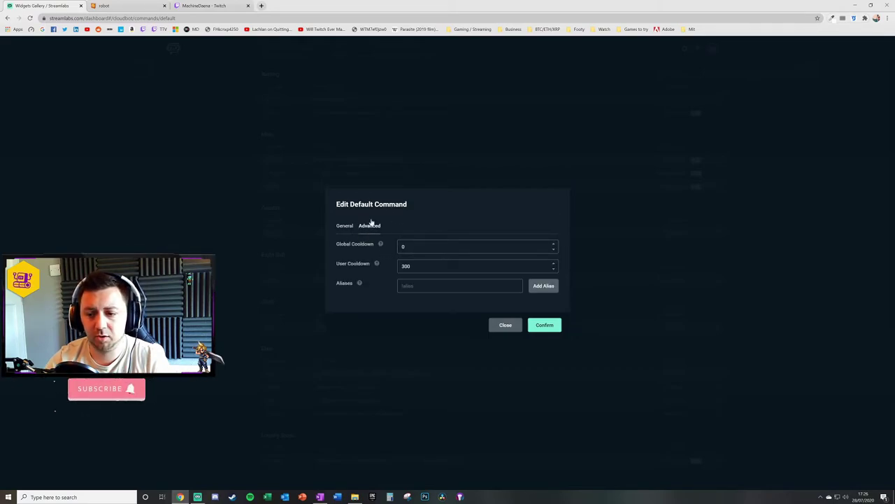
click(363, 243)
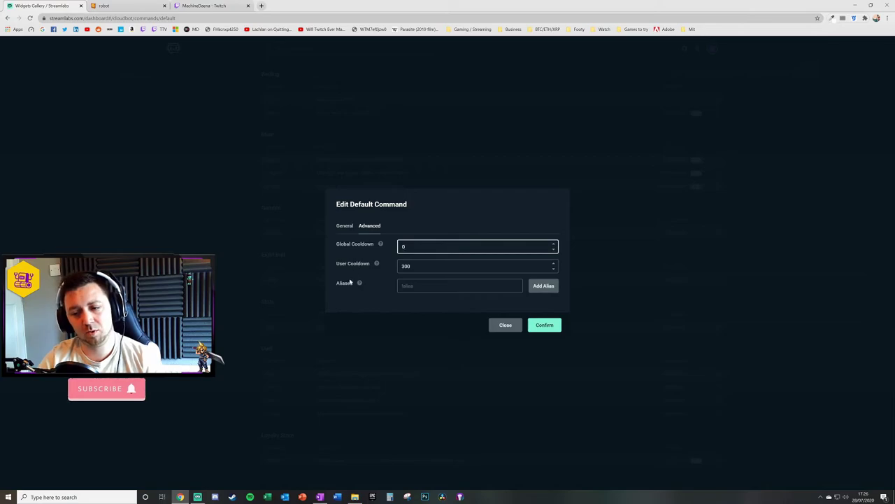
key(Tab)
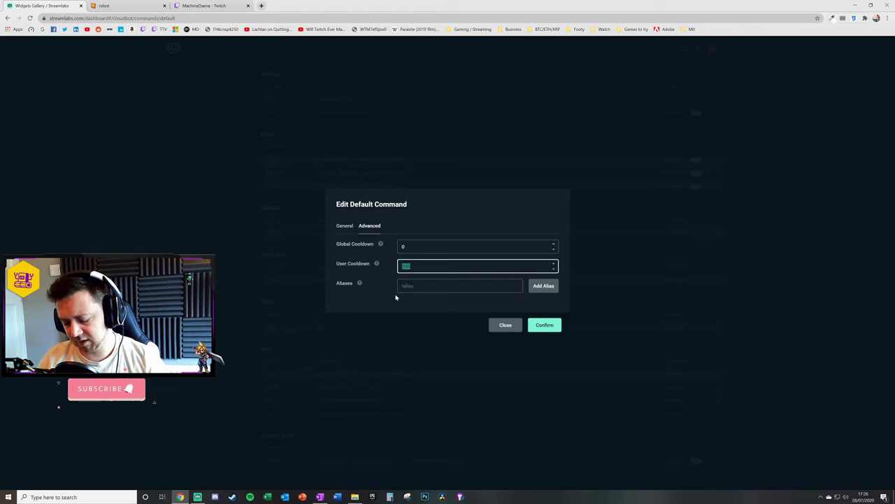
text(60)
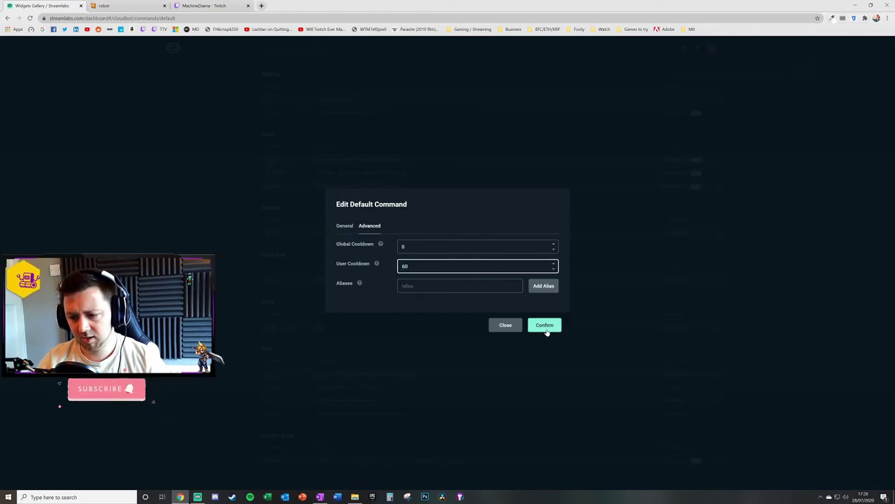
Check the spelling of "roulette" with a Google search, and add !roulette as an alias of the !gamble command
key(Tab)
text(!rou)
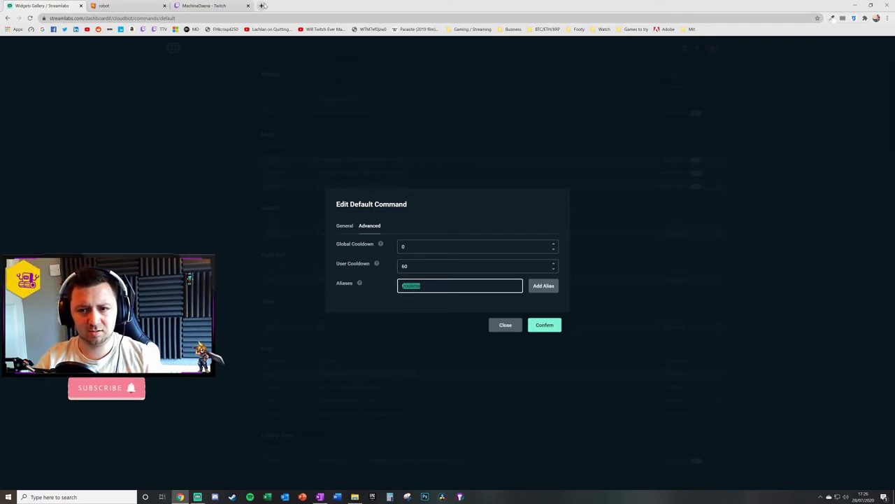
drag(411, 286, 269, 10)
click(44, 5)
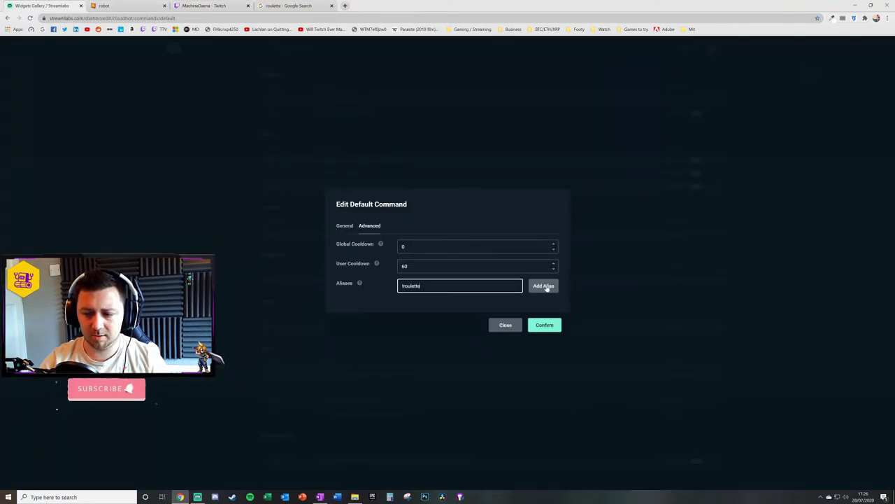
click(544, 280)
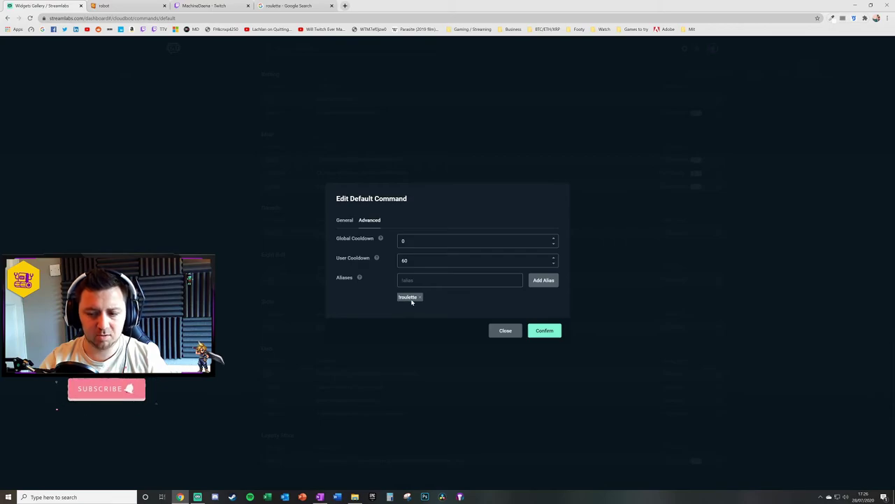
Review the !gamble command name in the general settings, and search Emojipedia for "gamble" and "roulette" emojis
click(344, 221)
drag(420, 226, 390, 256)
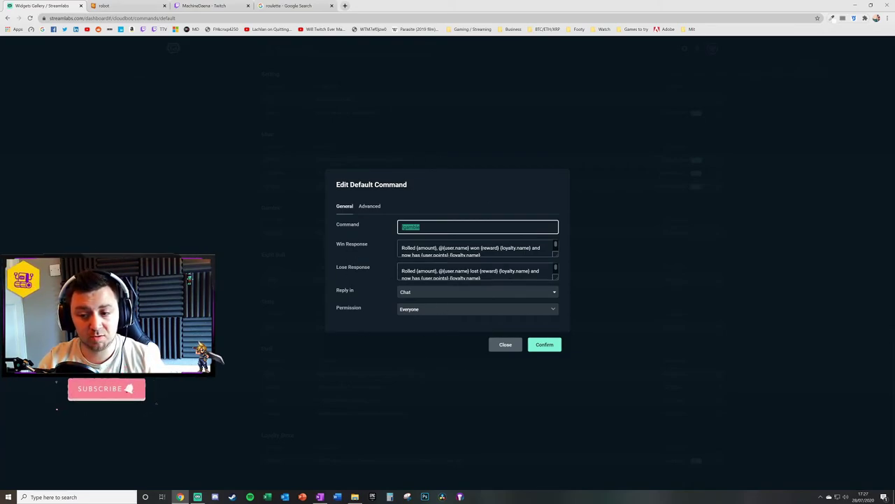
click(105, 6)
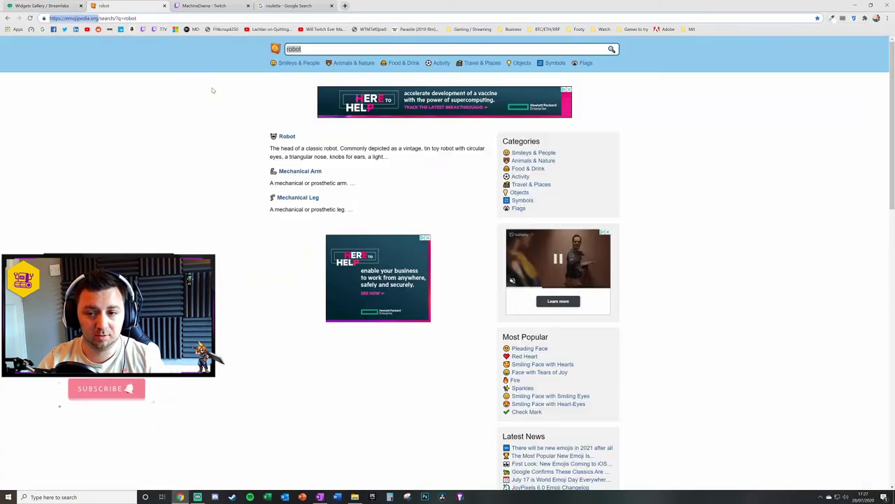
double_click(297, 49)
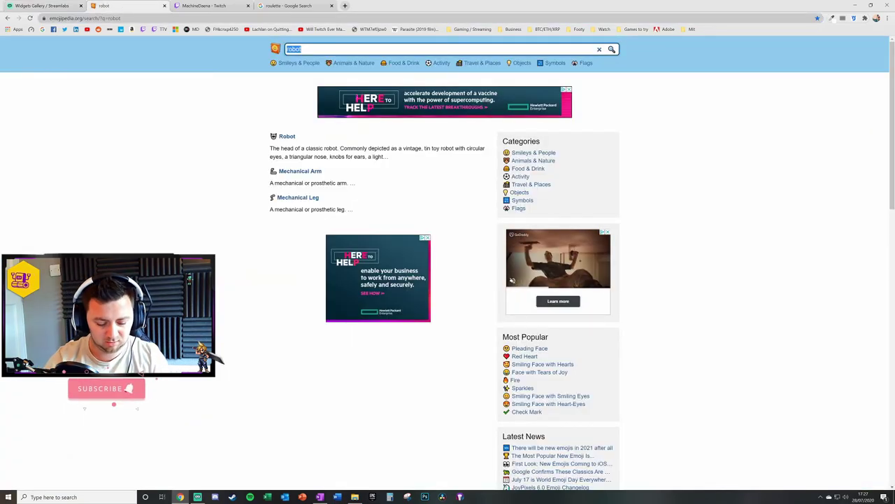
text(gamble)
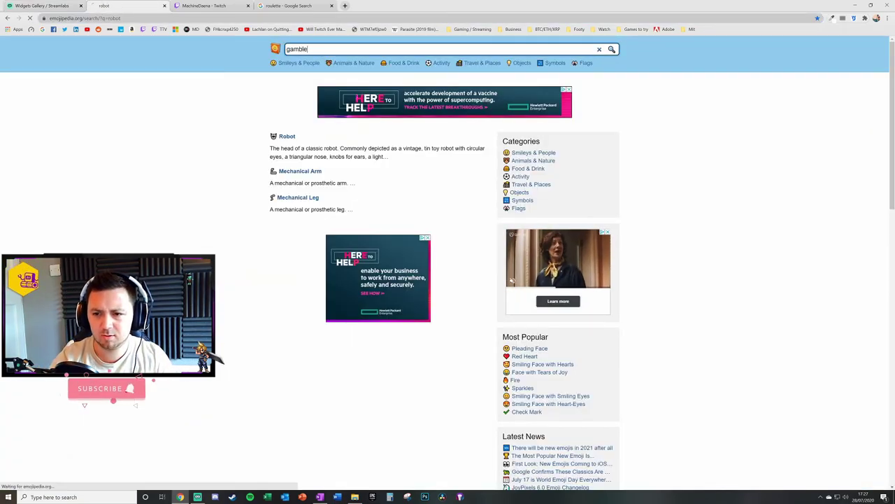
key(Return)
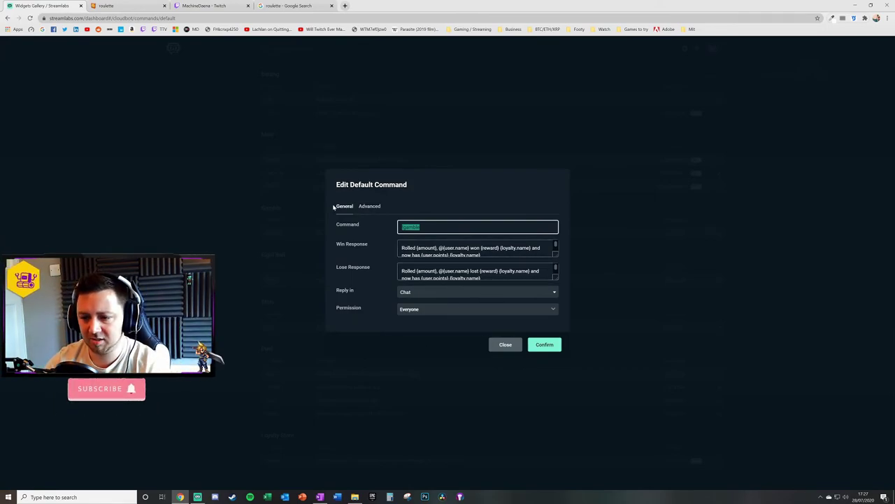
Save the edited !gamble command in Streamlabs and return to the list of Cloudbot modules
click(369, 206)
click(544, 331)
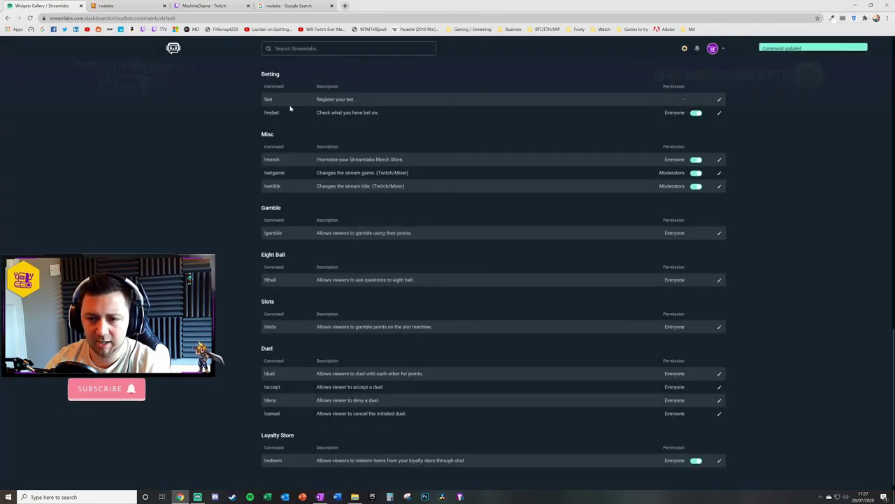
scroll(313, 219, up, 6)
scroll(314, 219, up, 8)
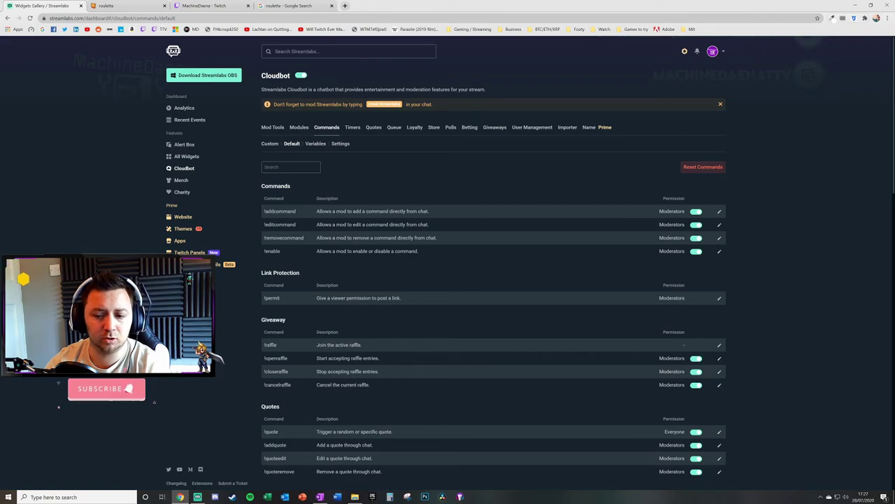
scroll(277, 350, down, 10)
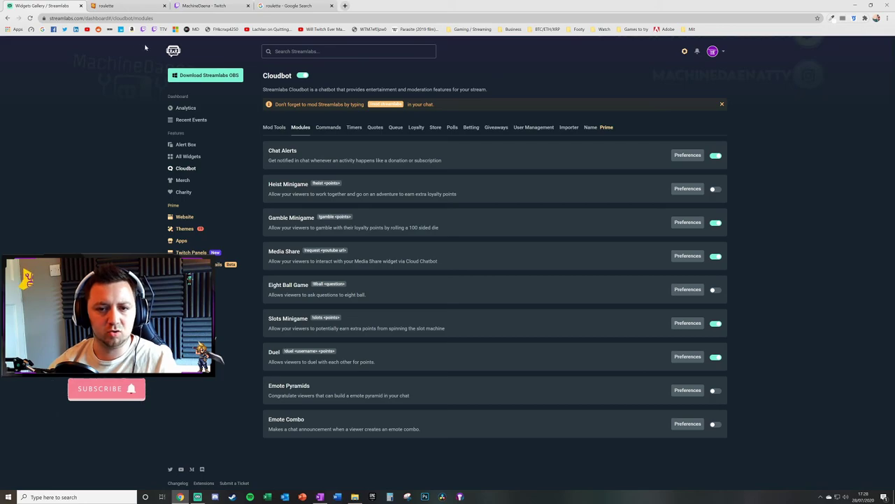
drag(49, 18, 100, 18)
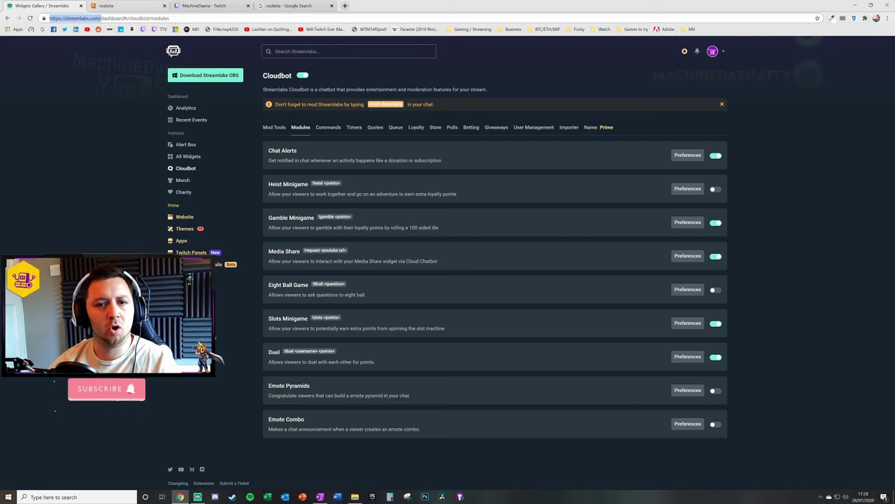